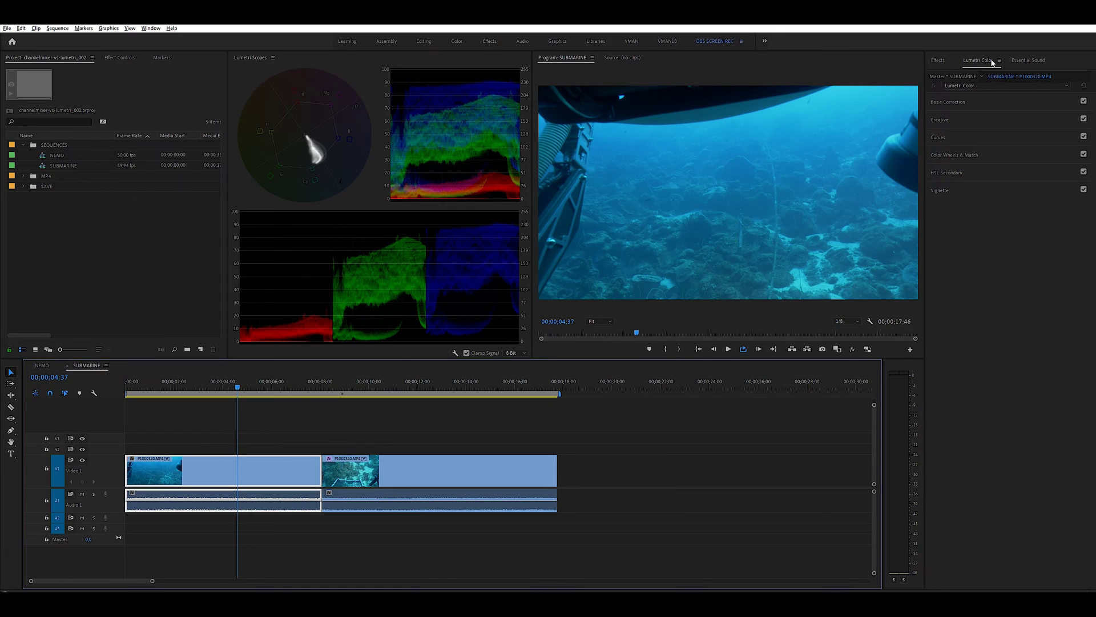
- Sample the bright sand patch on the seabed as the white balance reference for the submarine clip
left_click(966, 109)
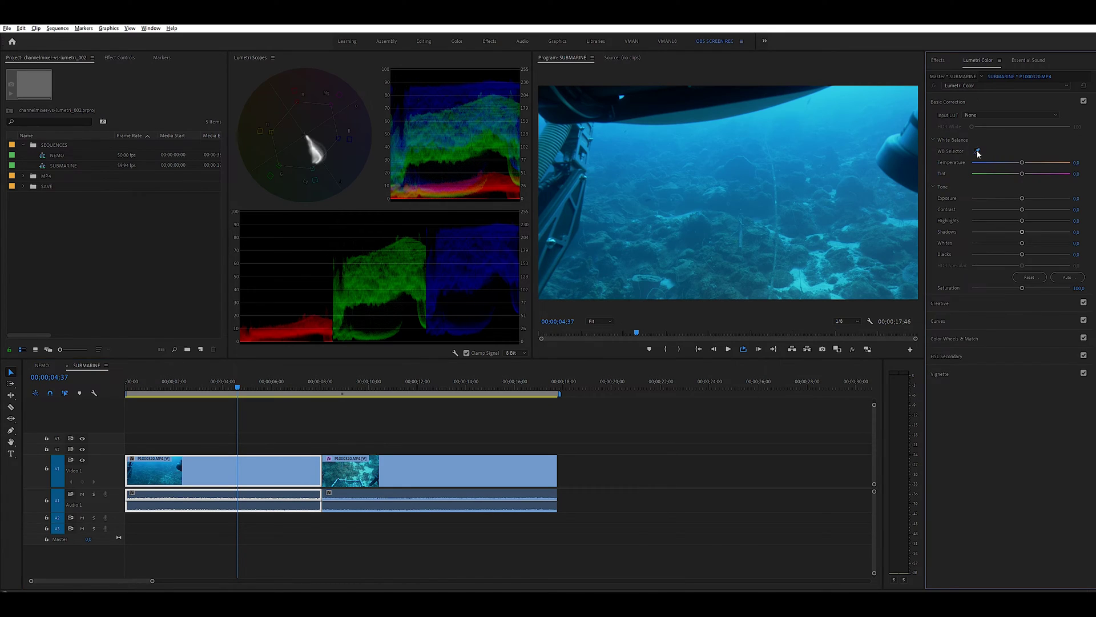
left_click(977, 152)
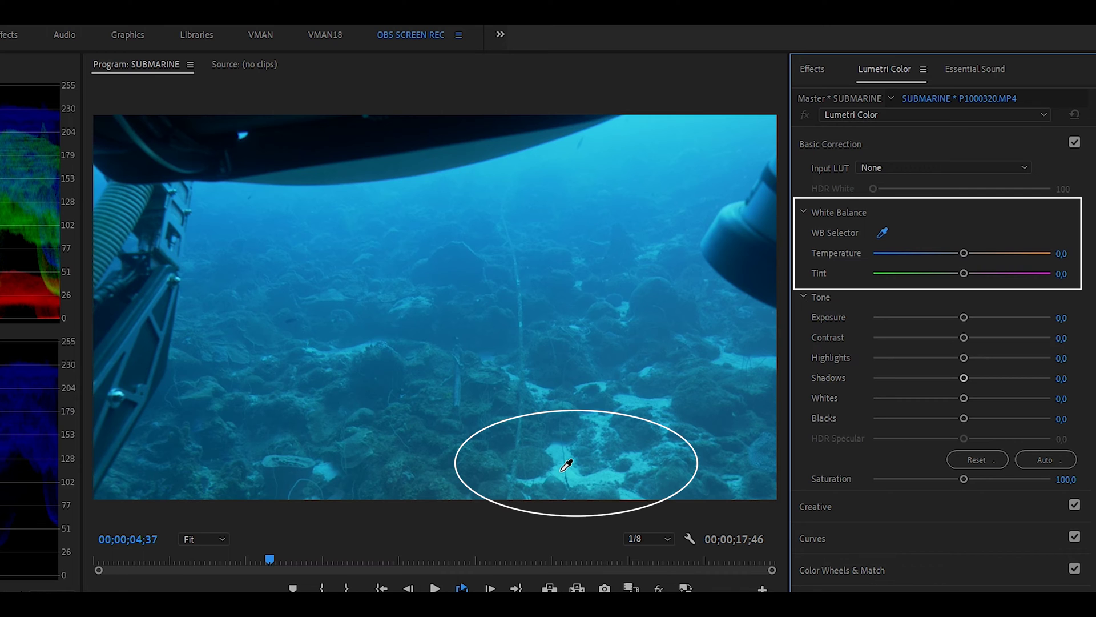
left_click(562, 470)
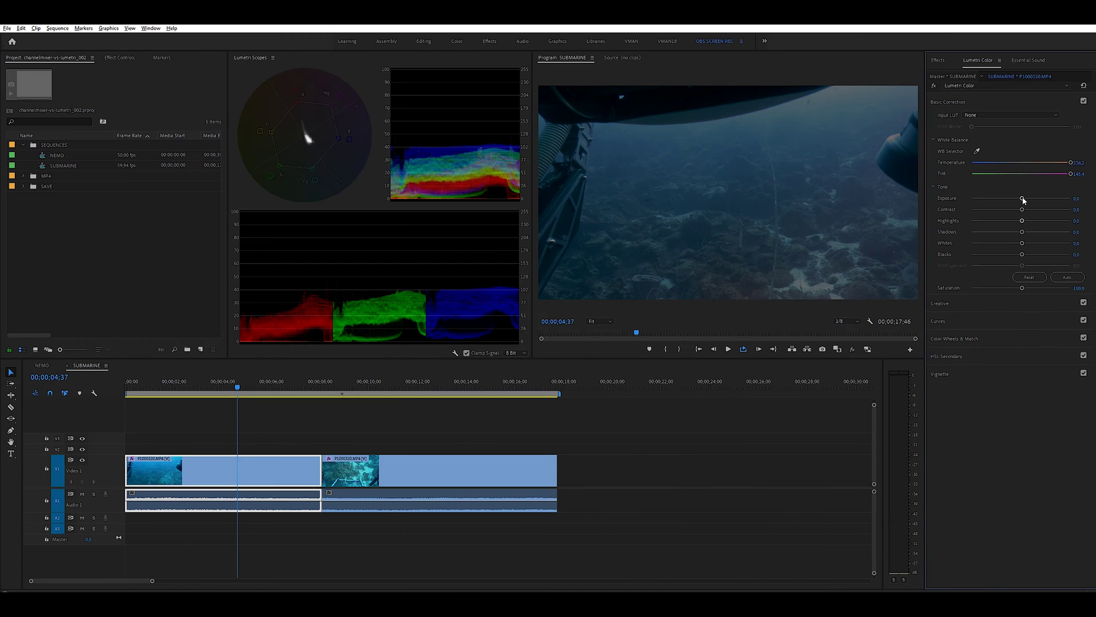
- Set exposure to 1.7, temperature to 213.2, tint to 120.4 and contrast to 13.9 in Basic Correction
left_click_drag(1023, 199, 1038, 199)
left_click_drag(1081, 164, 1074, 166)
left_click_drag(1022, 210, 1031, 211)
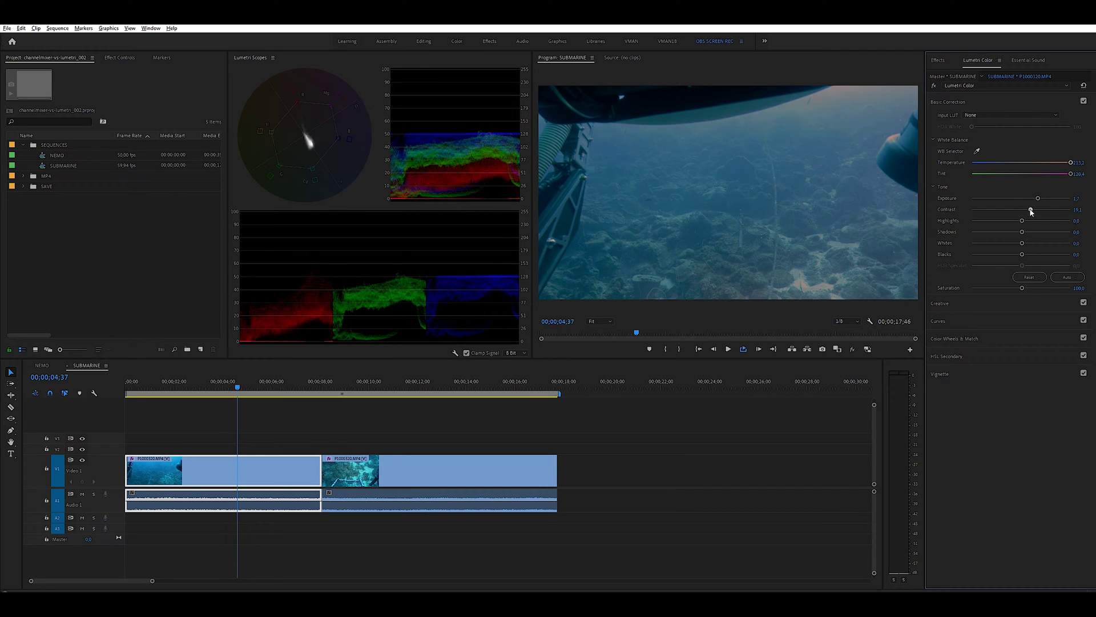
- Shape the RGB curves with a gentle S-curve on the master, raised red midtones and slightly lowered green midtones
left_click(949, 323)
left_click_drag(988, 276, 993, 278)
mouse_move(1011, 256)
left_mouse_down()
mouse_move(1007, 242)
mouse_move(1017, 252)
left_mouse_up()
left_click(1008, 189)
left_click(1021, 189)
left_click(1035, 189)
left_click(1021, 189)
- Desaturate the reds on the Hue vs Sat curve, anchoring it with points at yellow and blue
scroll(945, 314, "down", 3)
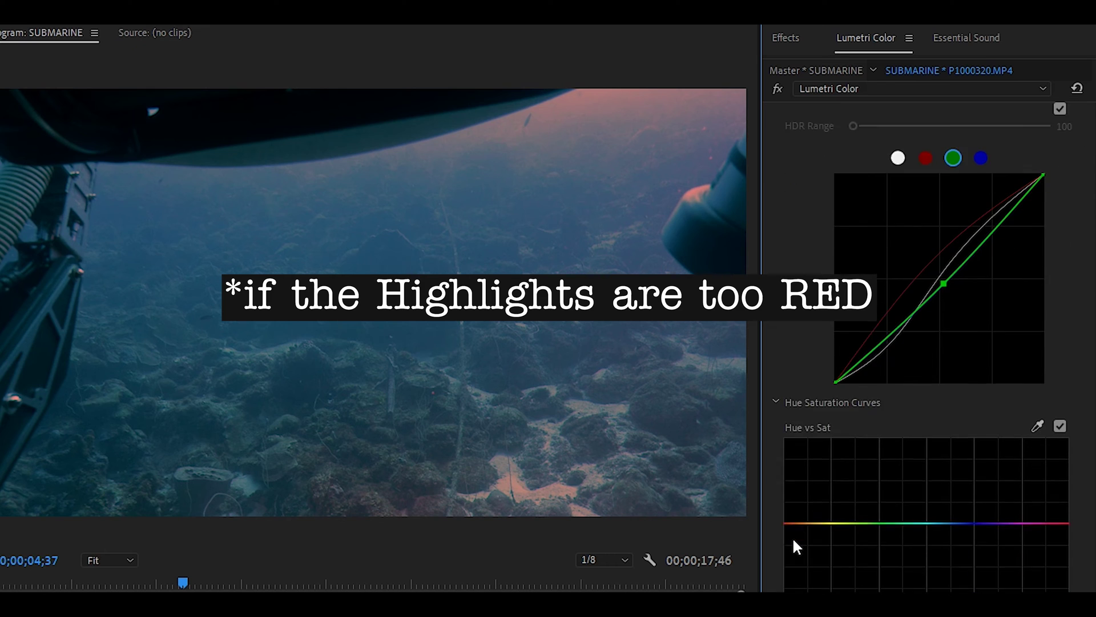
scroll(941, 246, "up", 1)
left_click(940, 225)
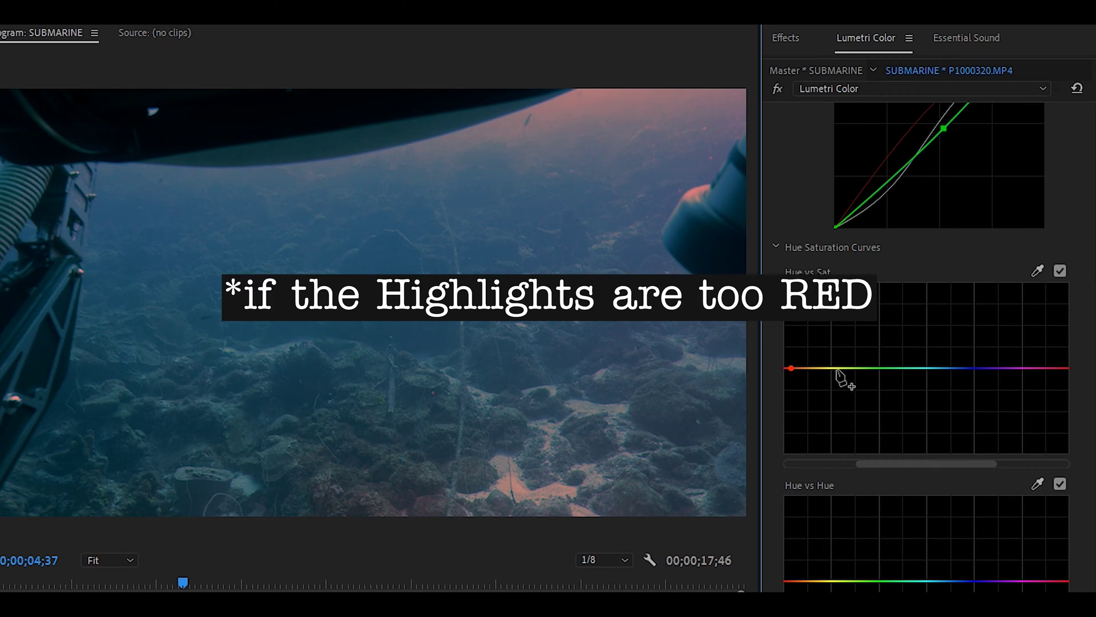
left_click(831, 368)
left_click(991, 368)
left_click_drag(791, 368, 799, 432)
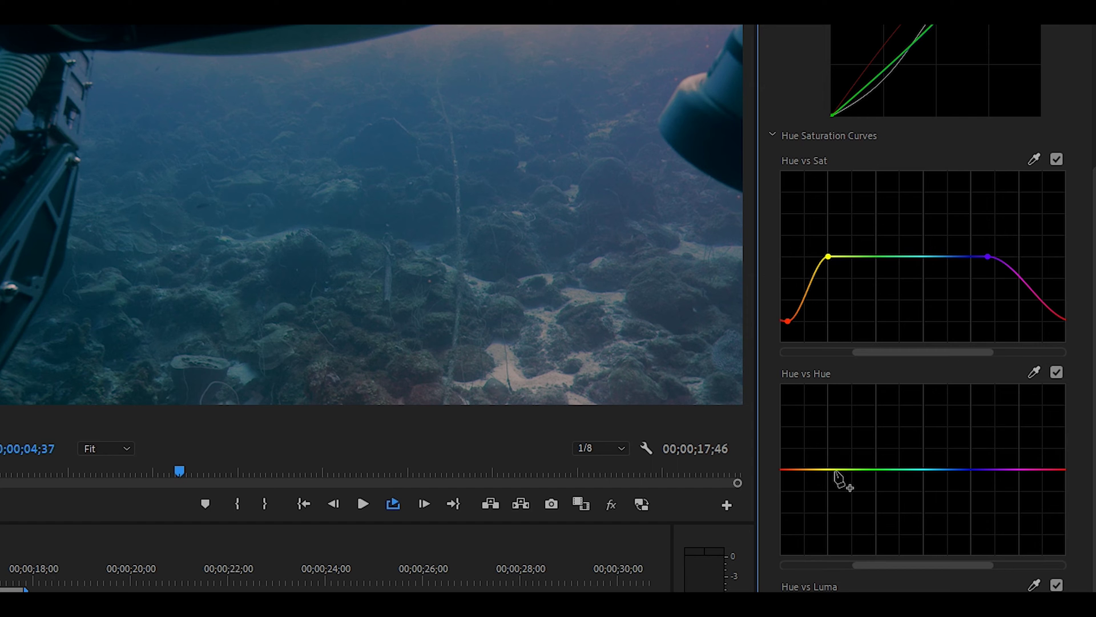
- Shift the cyan hues slightly downward on the Hue vs Hue curve between anchor points at yellow and blue
left_click(964, 332)
left_click(1039, 331)
mouse_move(905, 470)
left_mouse_down()
mouse_move(908, 448)
mouse_move(908, 490)
mouse_move(907, 478)
left_mouse_up()
- Fine-tune the shadows and midtones with the color wheels
scroll(973, 546, "down", 5)
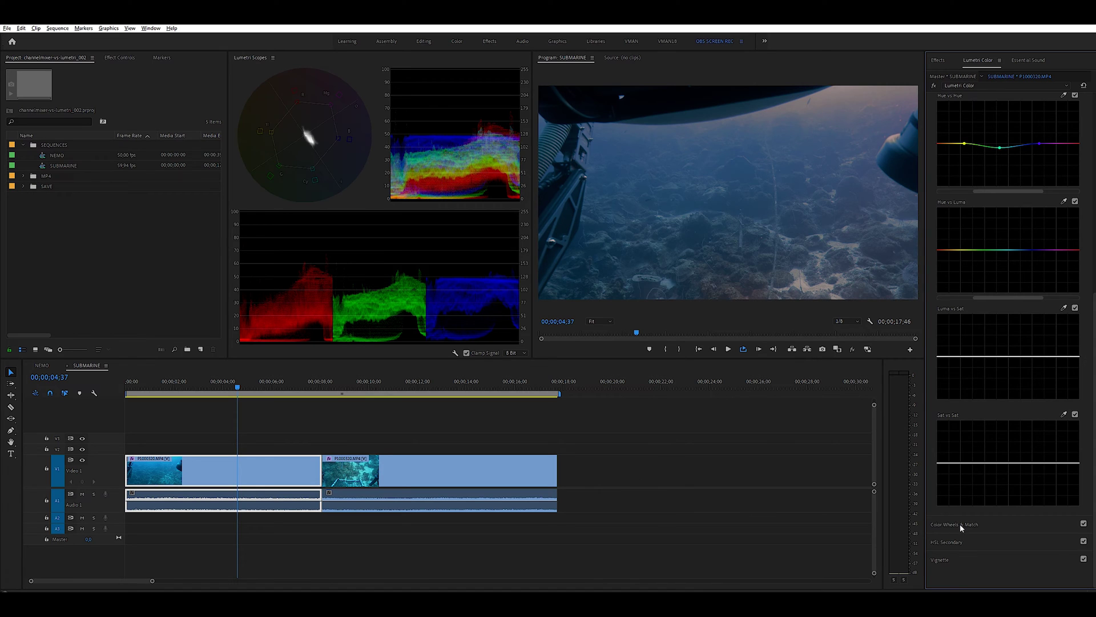
left_click(959, 524)
left_click_drag(967, 276, 939, 269)
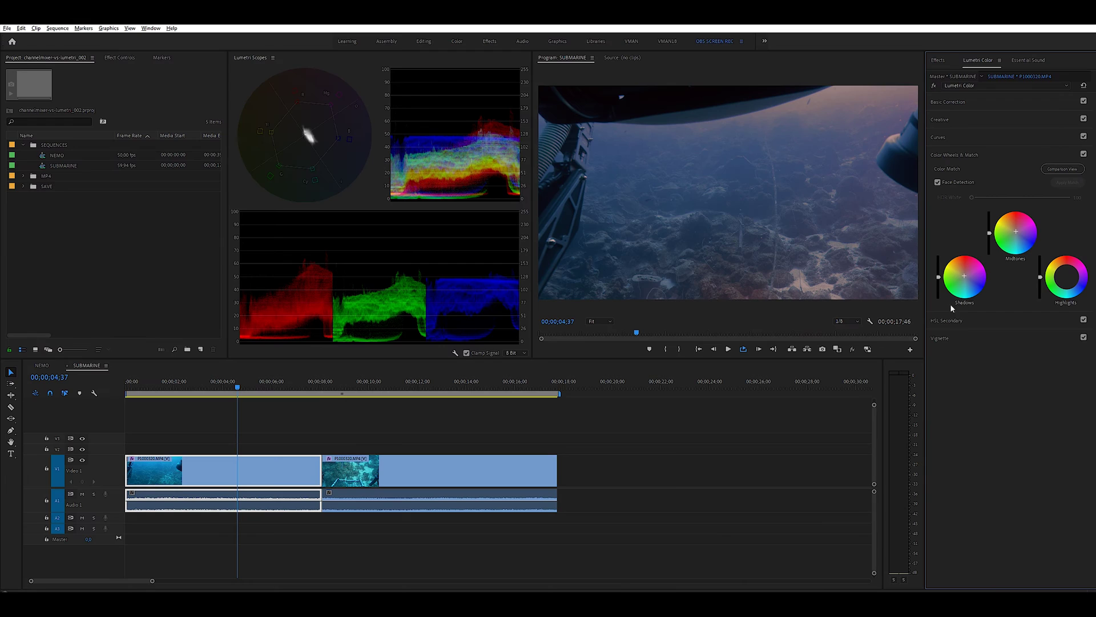
- Lift the shadows slightly and increase the exposure in Basic Correction
left_click(950, 104)
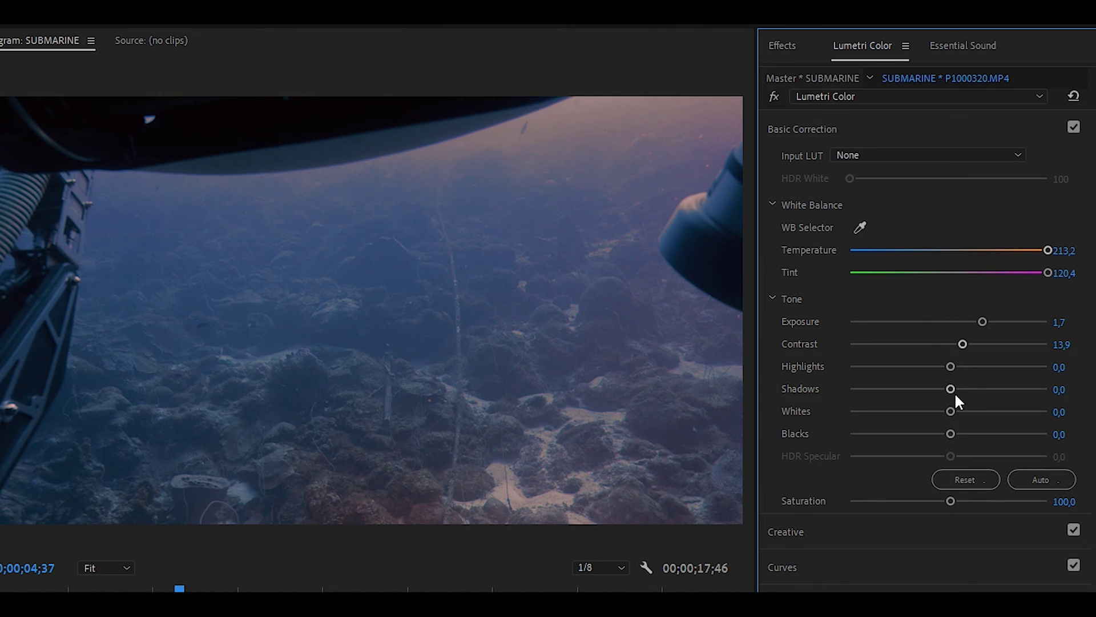
left_click_drag(955, 396, 961, 387)
left_click_drag(1000, 320, 992, 324)
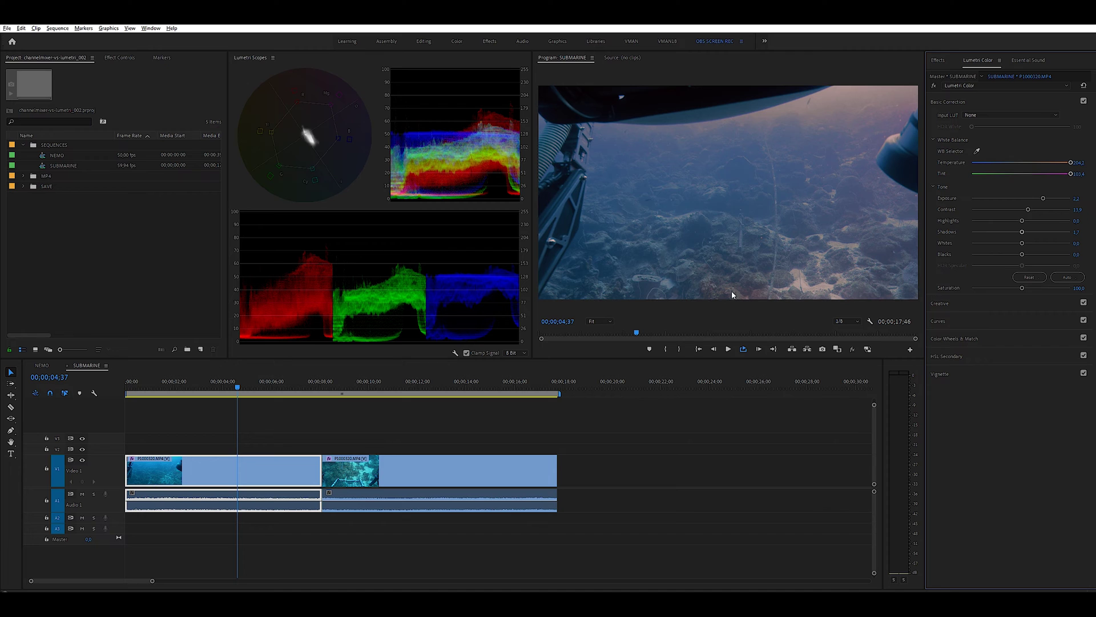
- Compare the clip with and without the grade by switching its Lumetri Color effect off and on
left_click(119, 58)
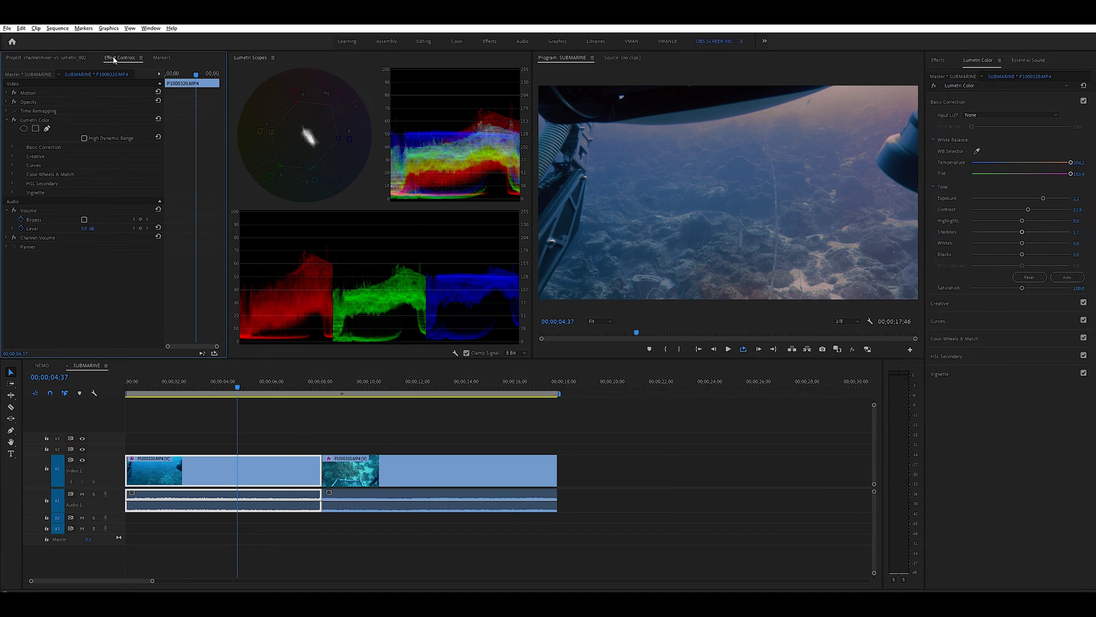
left_click(14, 121)
left_click(14, 122)
left_click(14, 122)
left_click(14, 122)
left_click(14, 122)
left_click(13, 121)
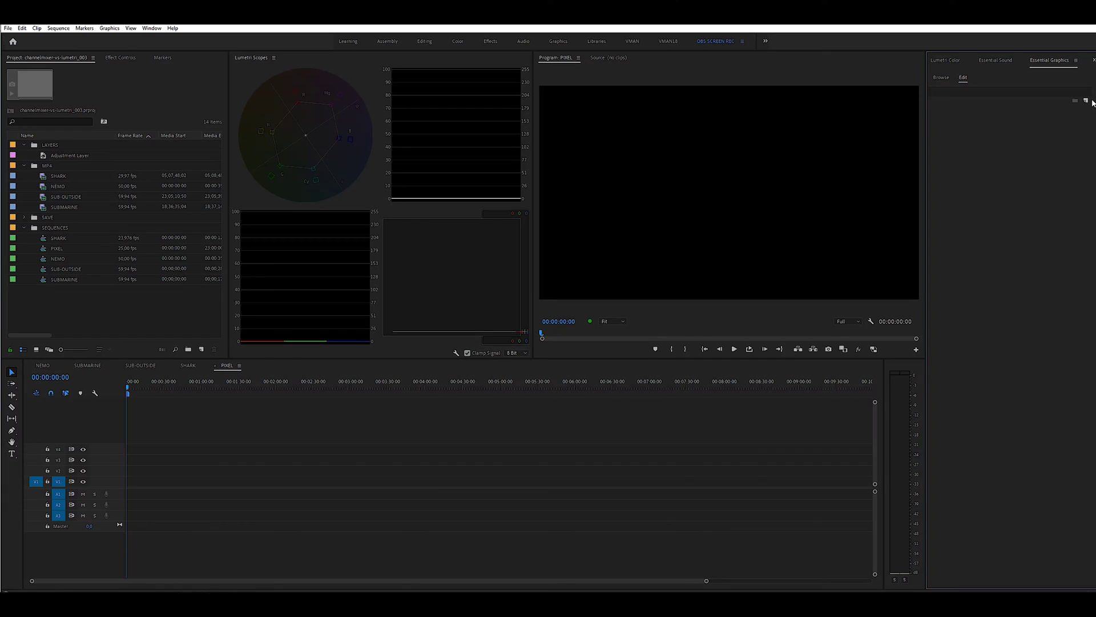
- Add a rectangle graphic to the PIXEL sequence and stack two copies of it on the video tracks above
left_click(1087, 101)
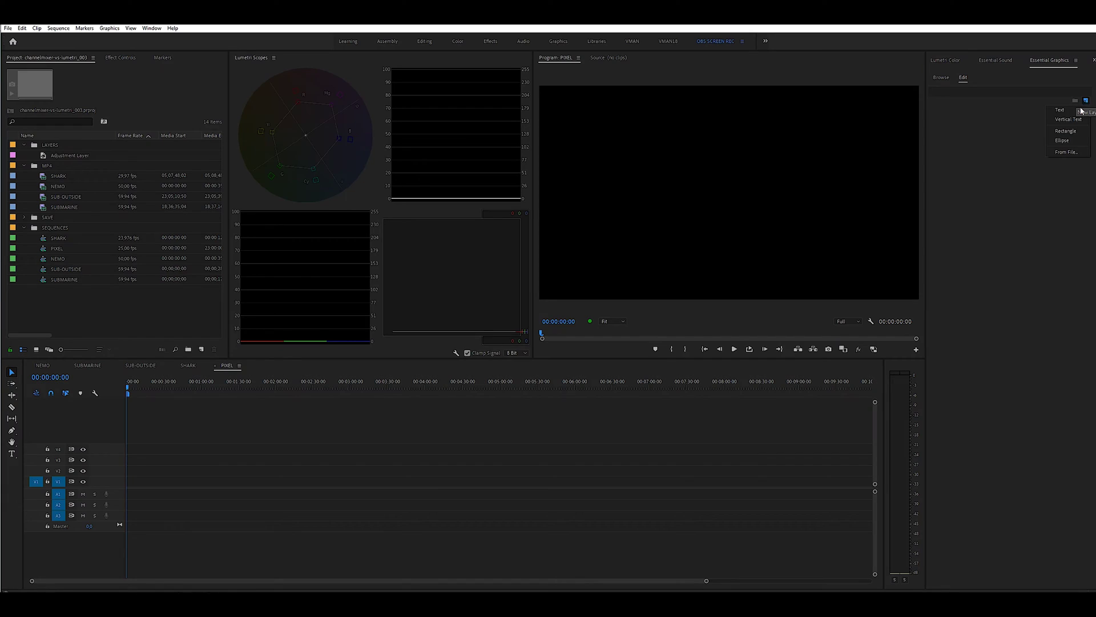
left_click(1065, 131)
left_click_drag(131, 481, 213, 460)
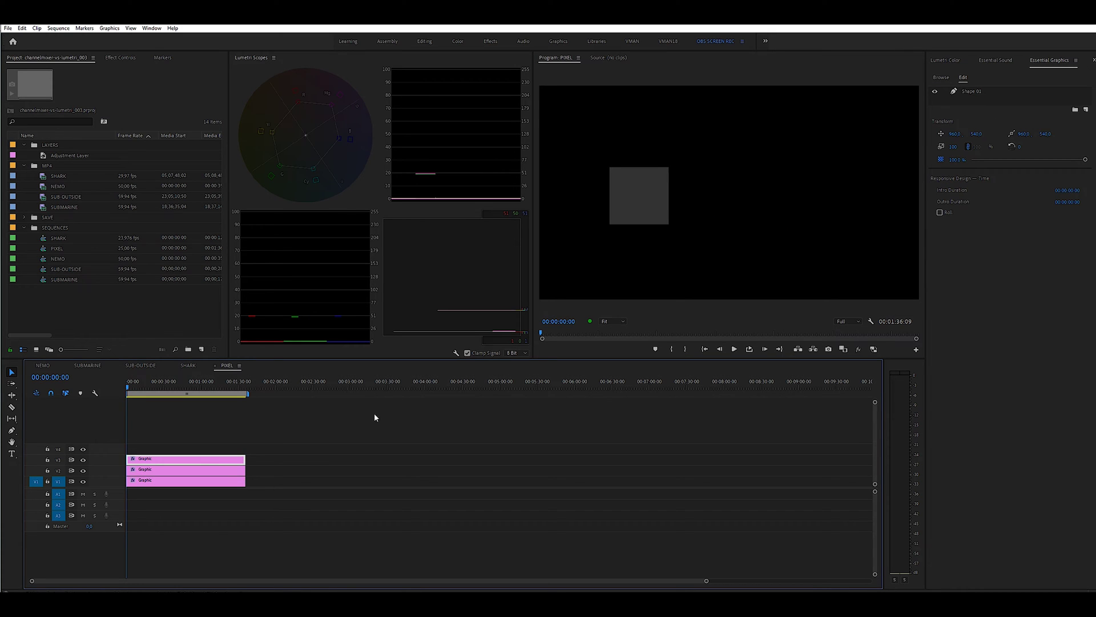
- Spread the three overlapping squares into an evenly spaced horizontal row across the frame
left_click(636, 211)
left_click_drag(636, 211, 806, 207)
left_click(635, 216)
left_click_drag(635, 216, 721, 214)
- Fill the first square of the row with pure red, RGB 255, 0, 0
left_click(657, 215)
left_click(957, 239)
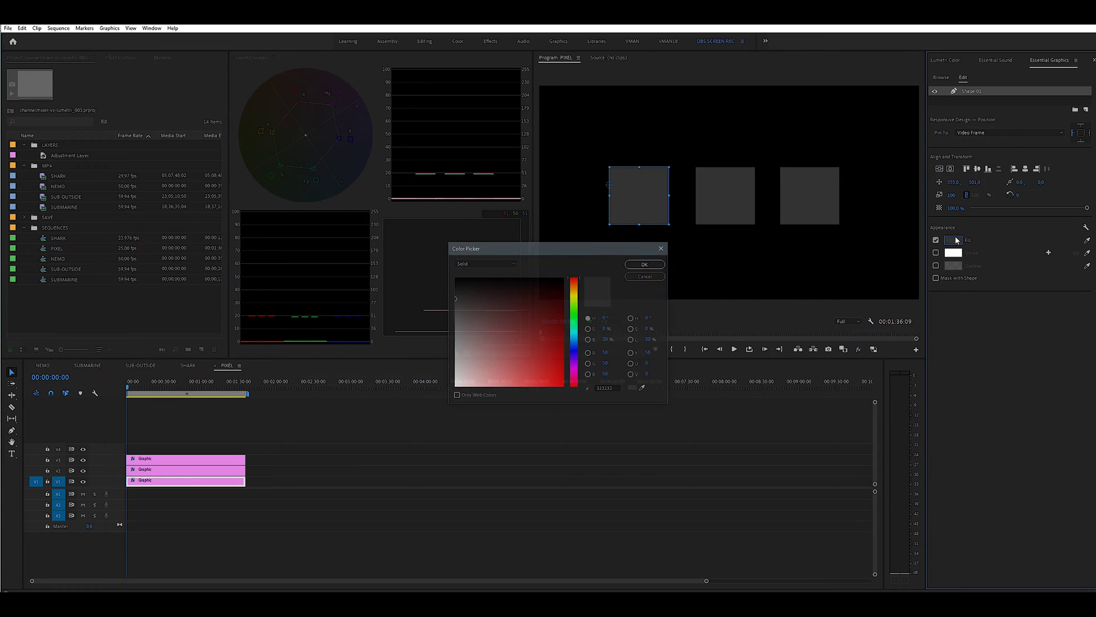
left_click(604, 353)
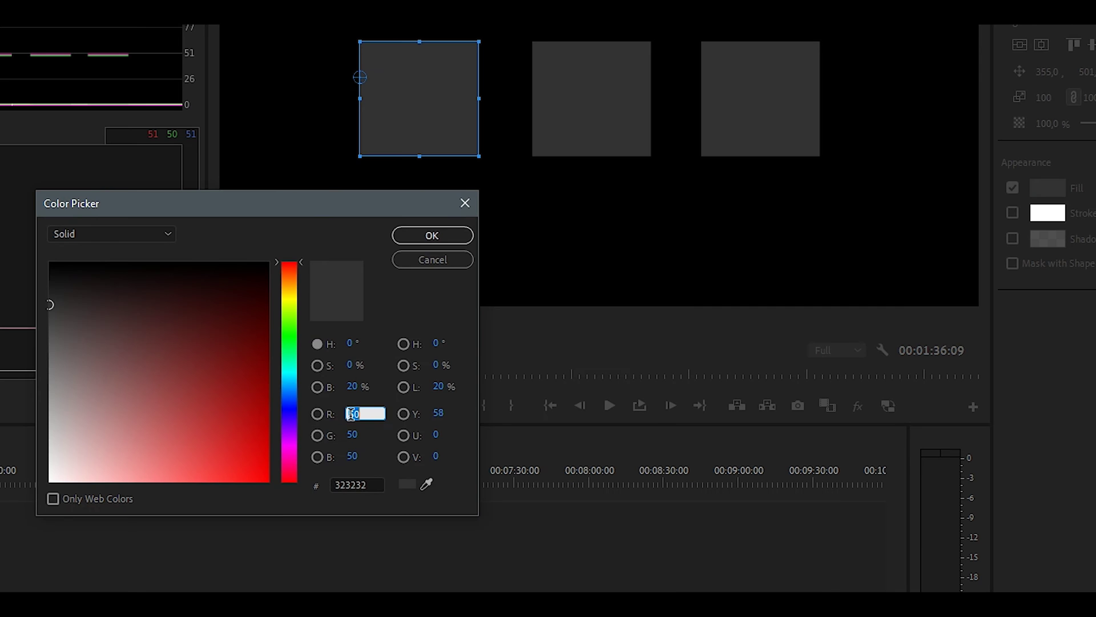
type("0")
key("Tab")
type("0")
key("Tab")
type("0")
key("Tab")
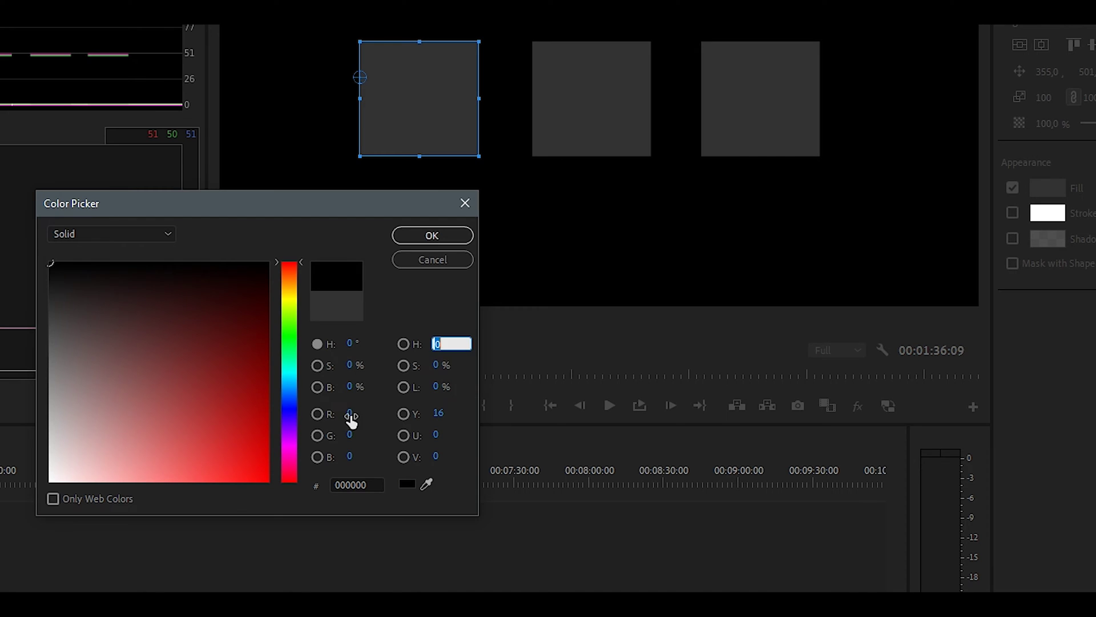
key("Return")
left_click_drag(350, 418, 628, 432)
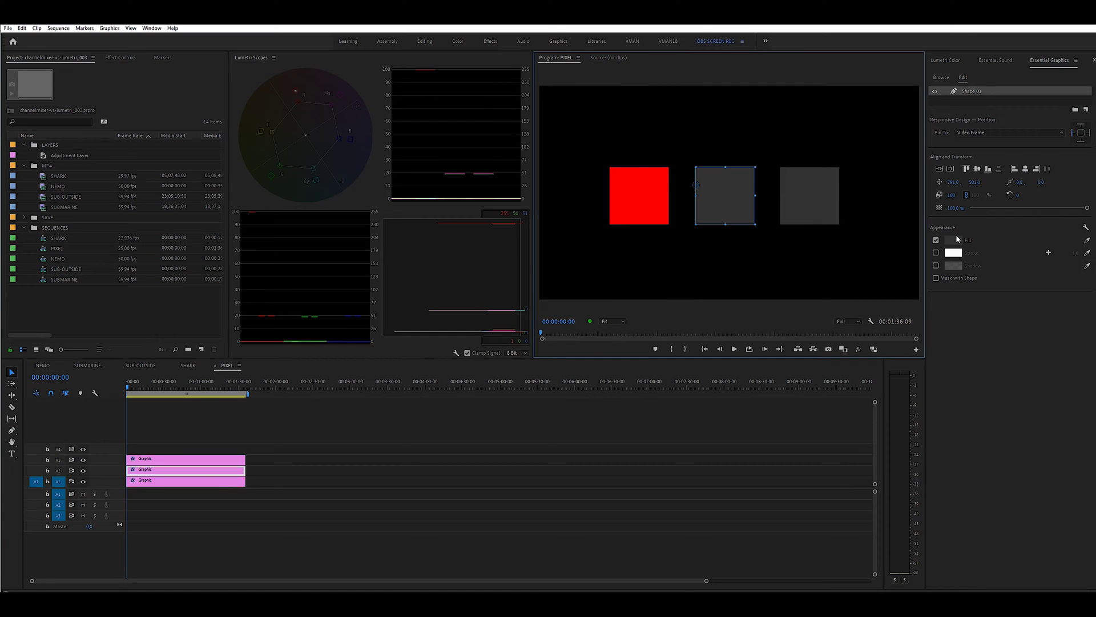
- Fill the middle square with pure green, RGB 0, 255, 0
left_click(1047, 187)
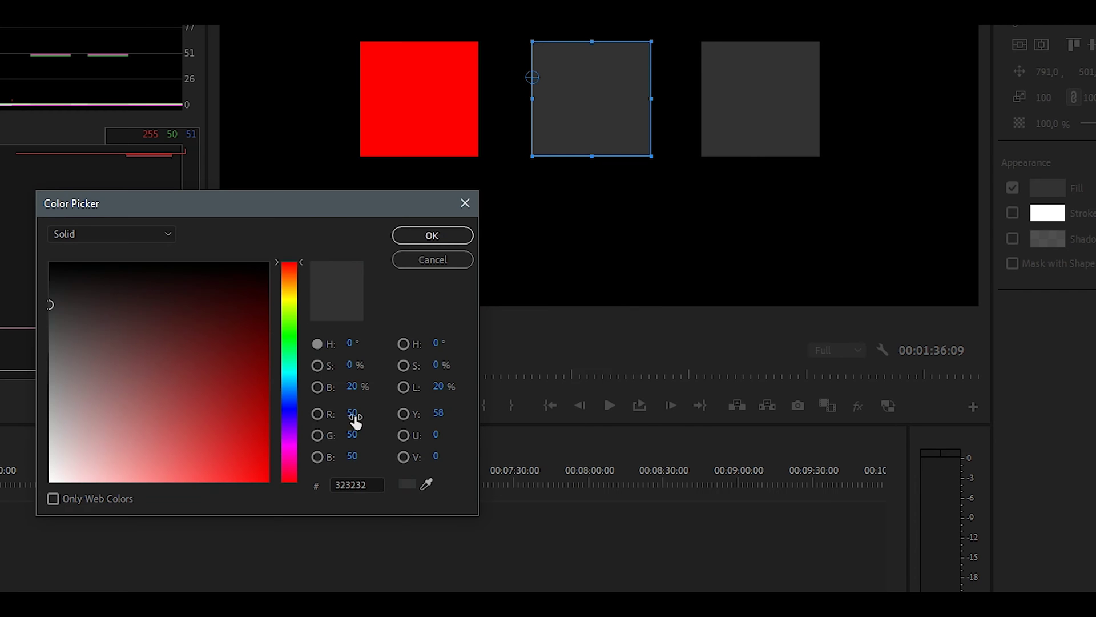
left_click_drag(606, 354, 558, 373)
left_click_drag(355, 459, 411, 437)
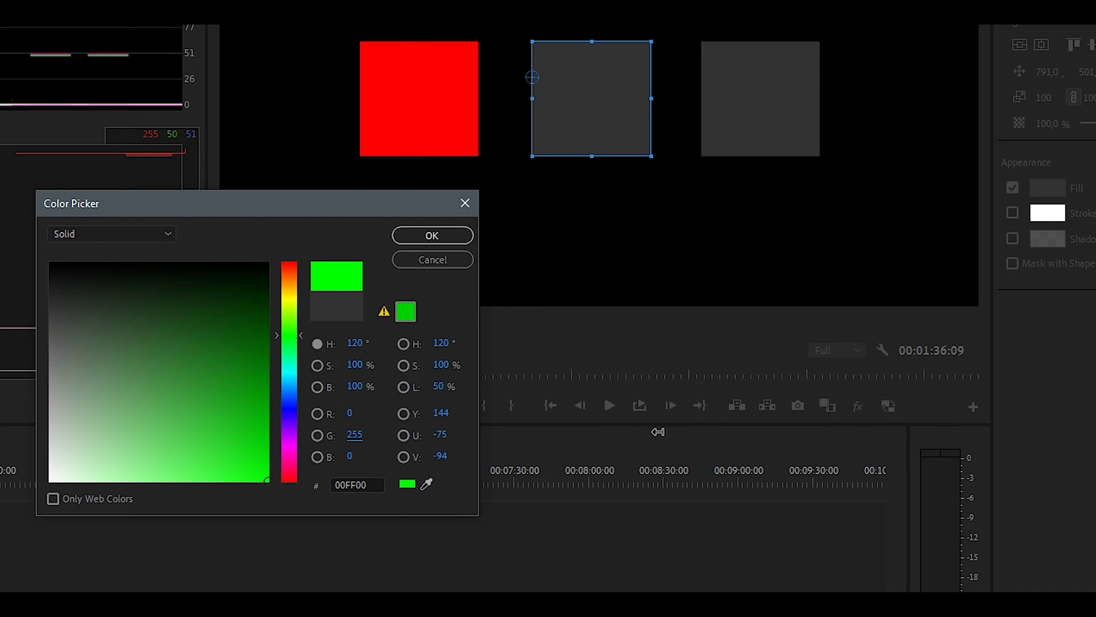
left_click(429, 236)
- Fill the remaining gray square with pure blue, RGB 0, 0, 255
left_click(761, 132)
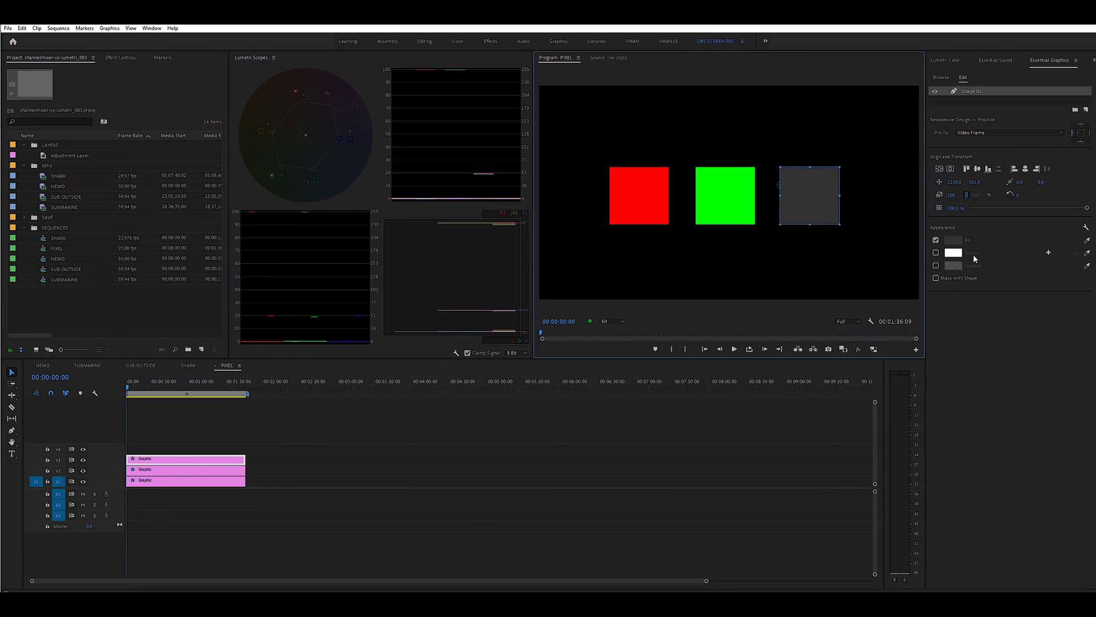
left_click(1042, 192)
left_click_drag(606, 353, 550, 354)
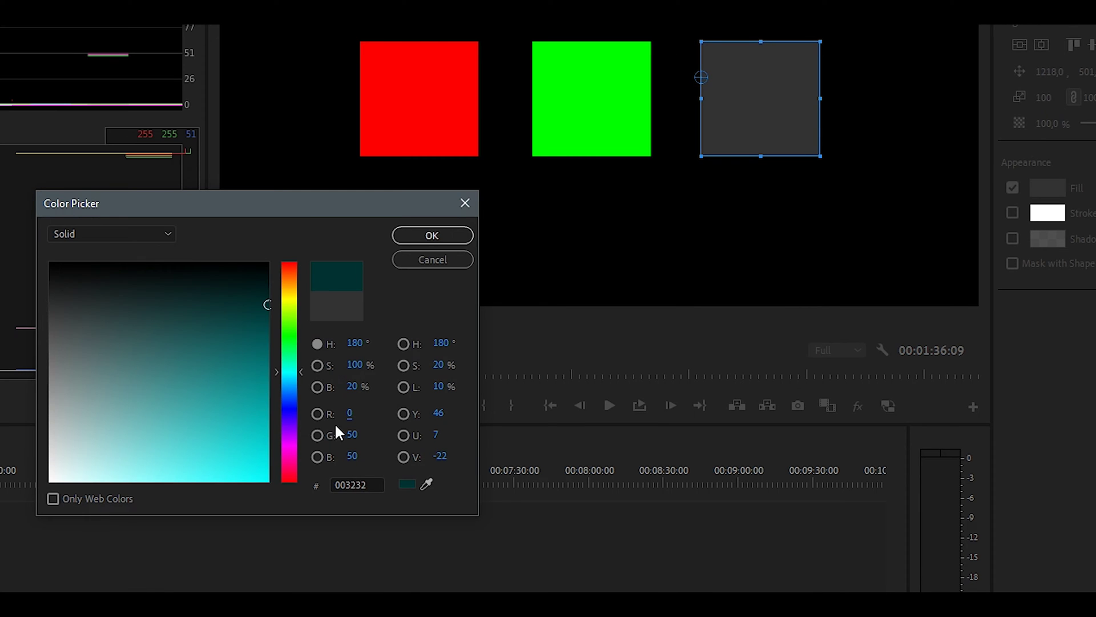
left_click_drag(352, 437, 251, 453)
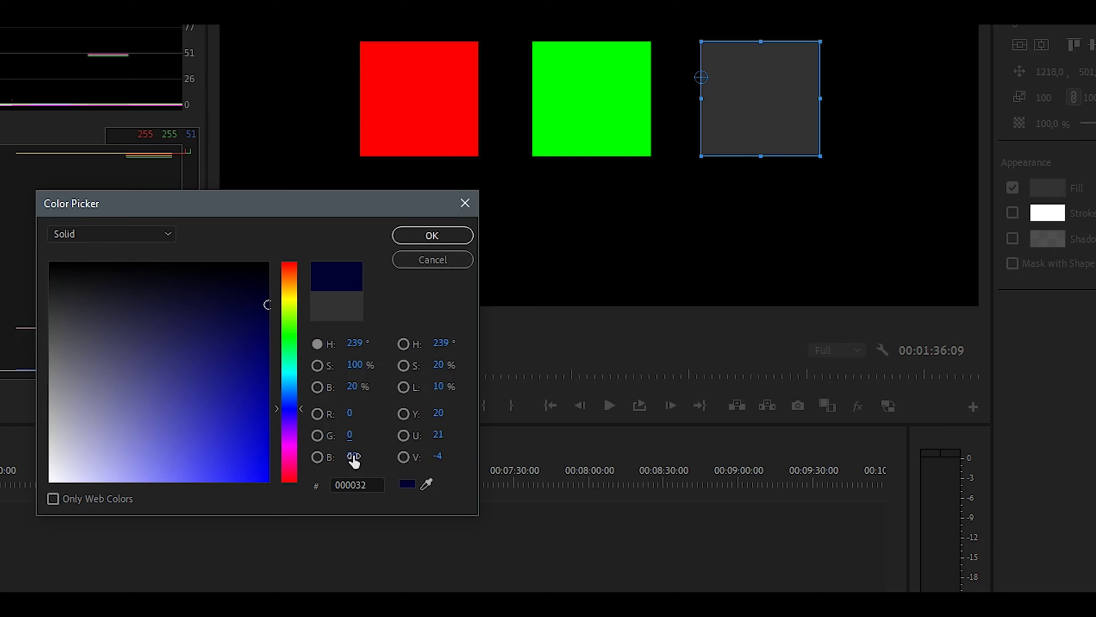
left_click_drag(350, 456, 744, 454)
left_click(443, 240)
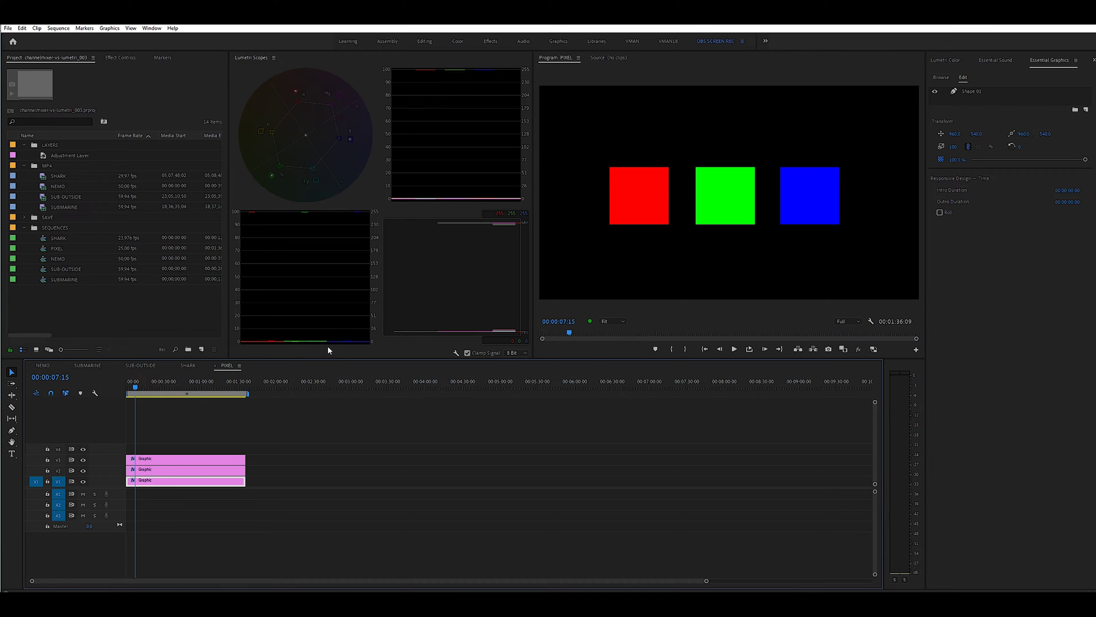
- Create a new 1920 x 1080 adjustment layer with a 25.00 fps timebase and square pixels
left_click(201, 349)
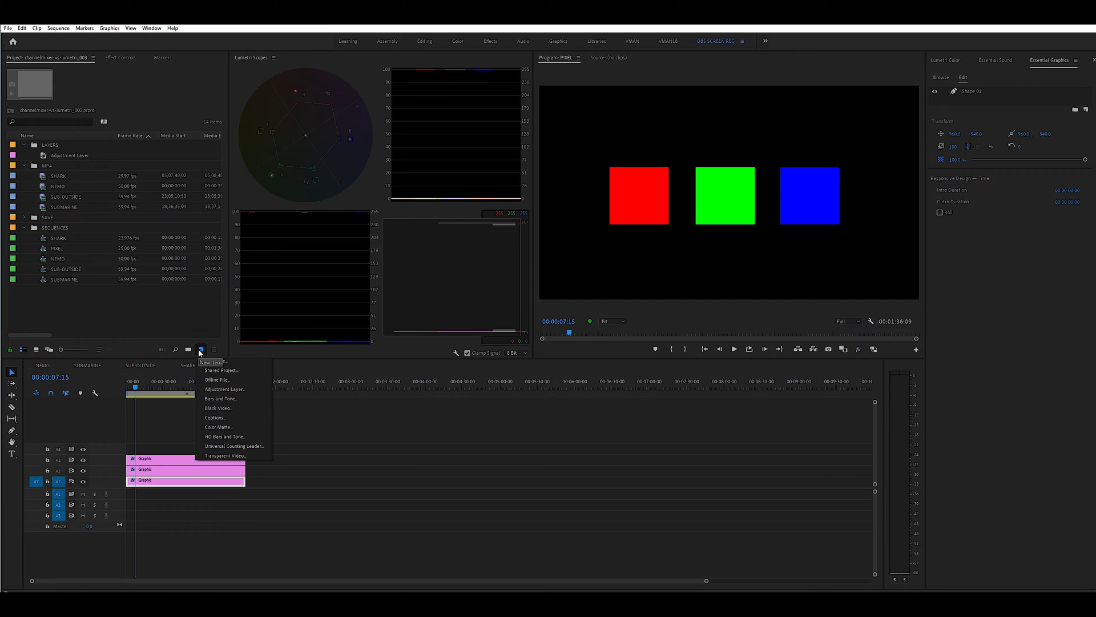
left_click(446, 359)
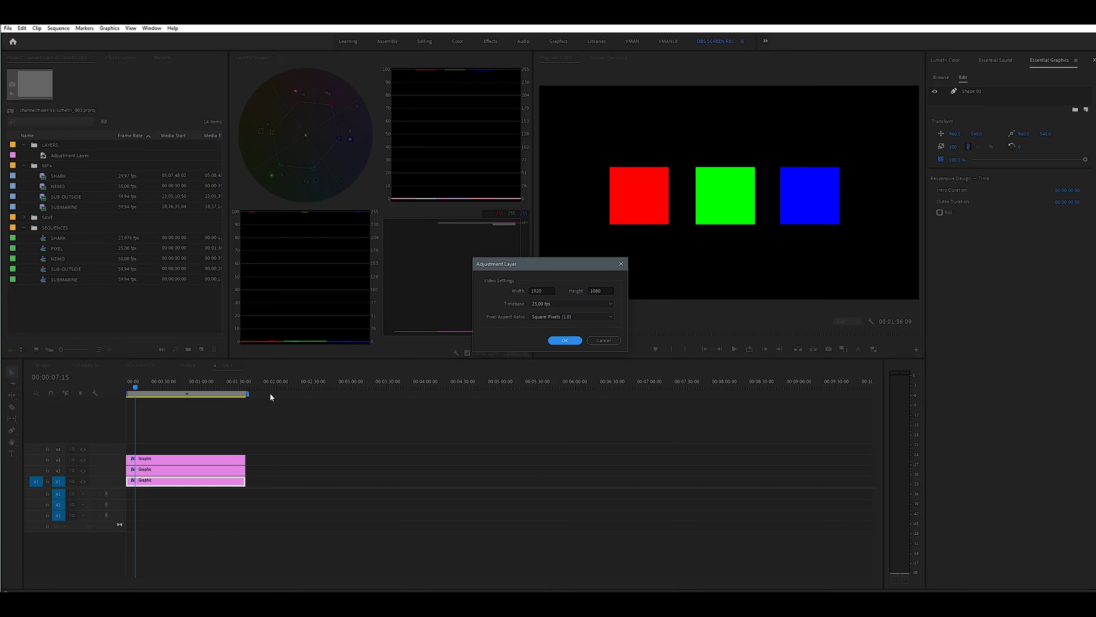
left_click(562, 343)
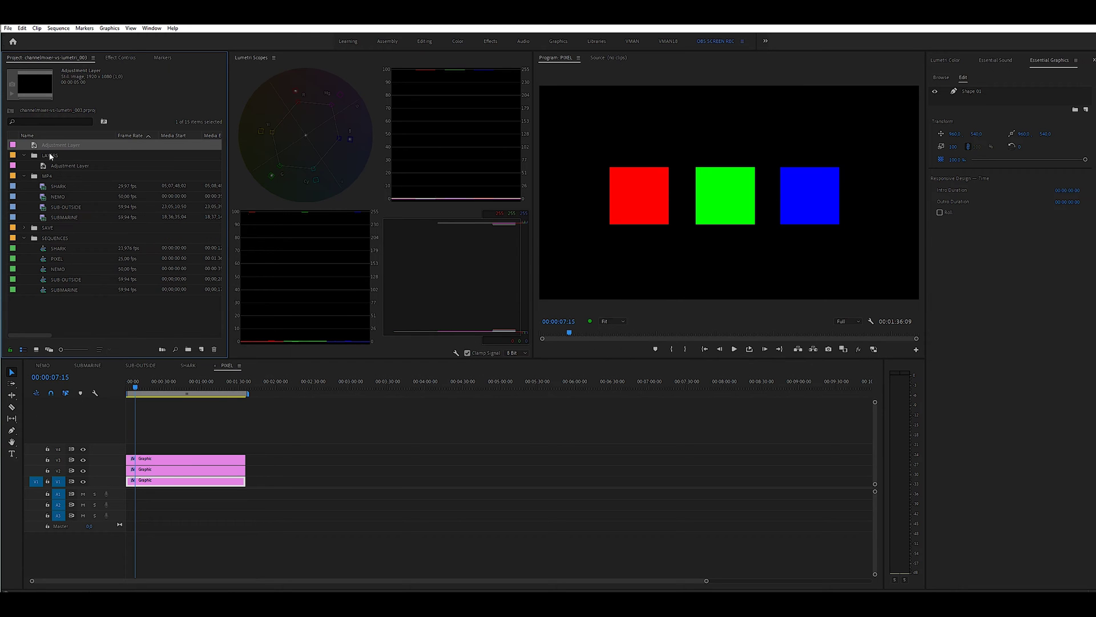
- Move the new adjustment layer into the LAYERS bin and rename it "Adjustment Layer - Channel Mixer"
left_click_drag(52, 154, 51, 155)
type("- Channel Mixer")
key("Return")
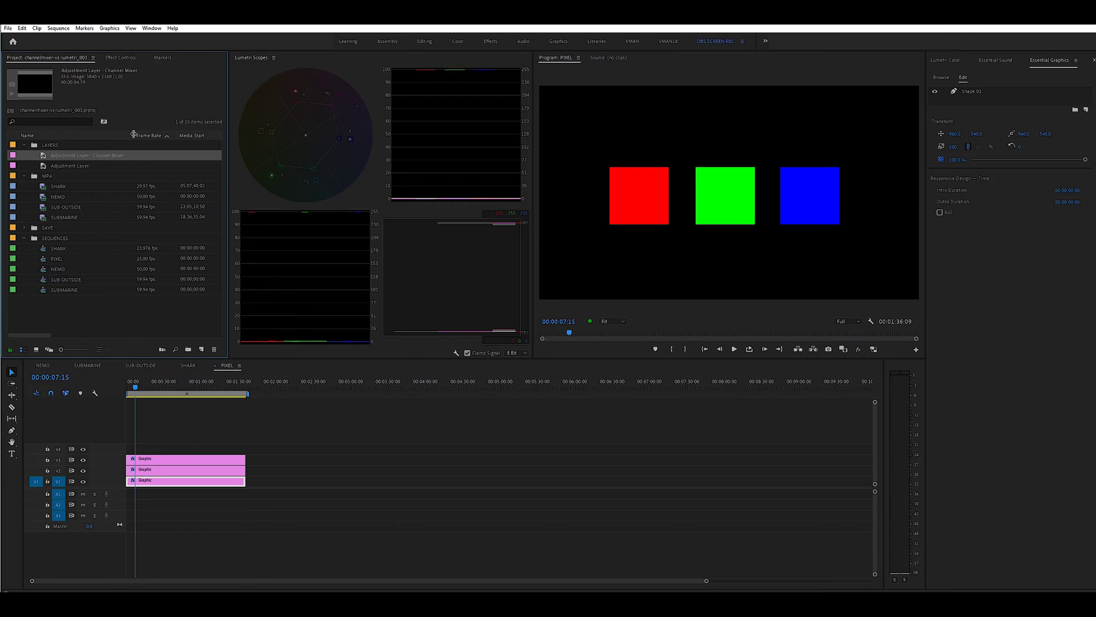
- Place the Channel Mixer adjustment layer above the three graphics at their full length and give it a yellow label
left_click_drag(77, 156, 226, 438)
right_click(226, 438)
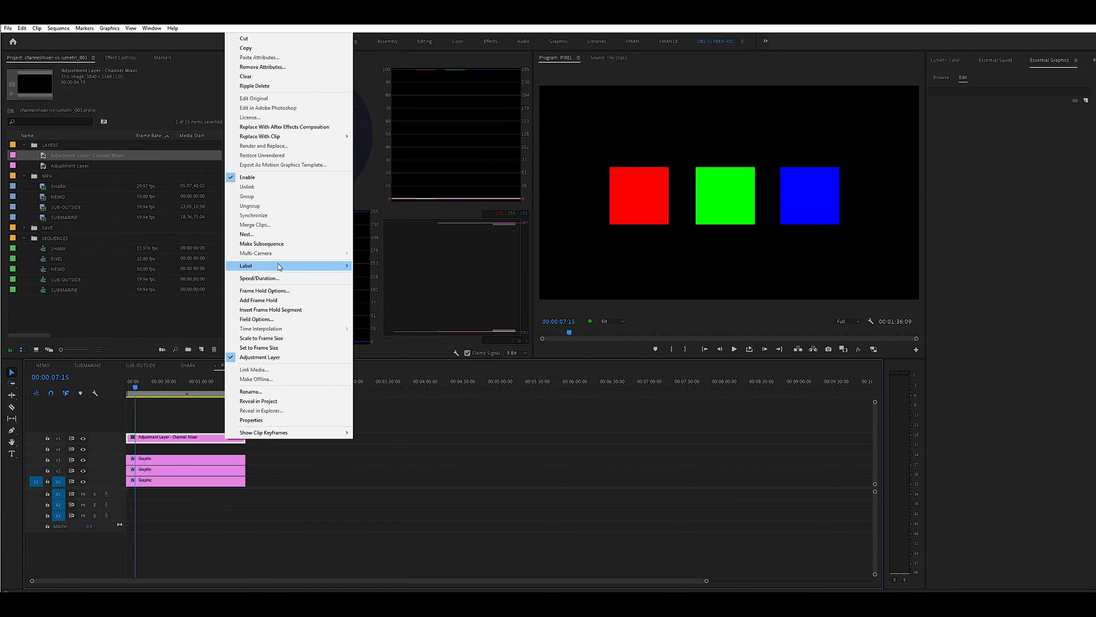
mouse_move(280, 265)
left_click(388, 421)
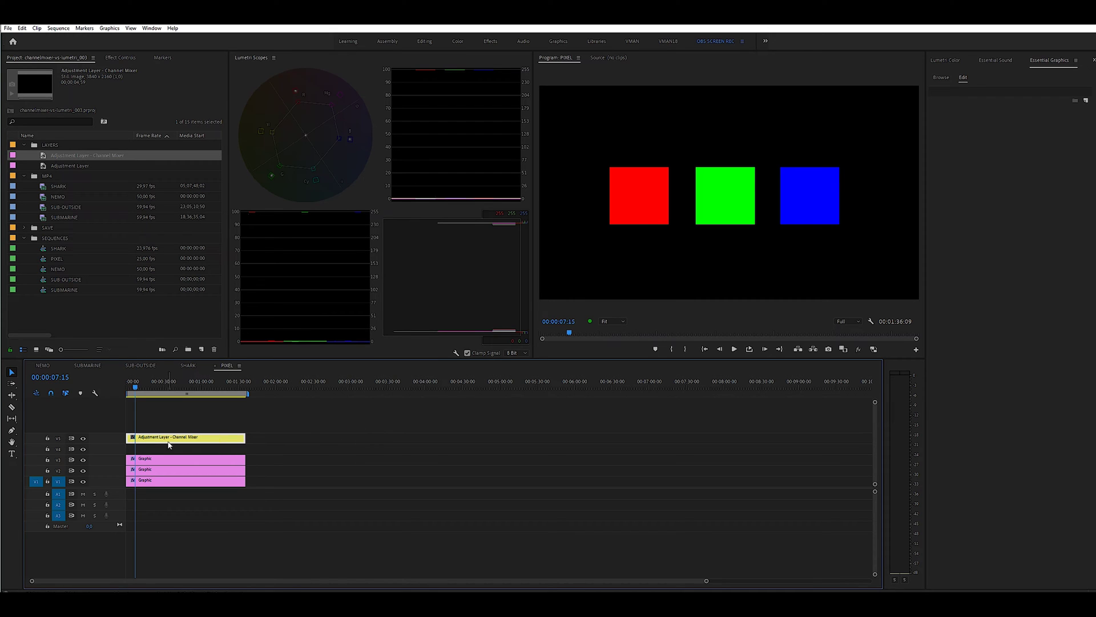
- Search the effects for "channel mixer" and apply the Color Correction video effect Channel Mixer to the adjustment layer
key("shift+7")
left_click(967, 74)
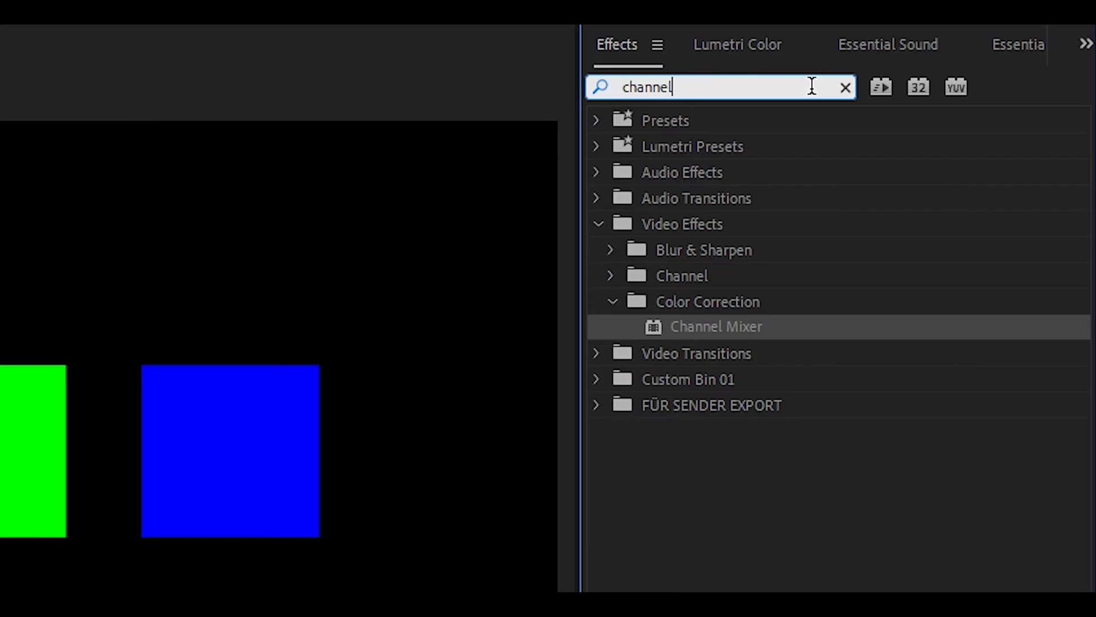
type("mixer")
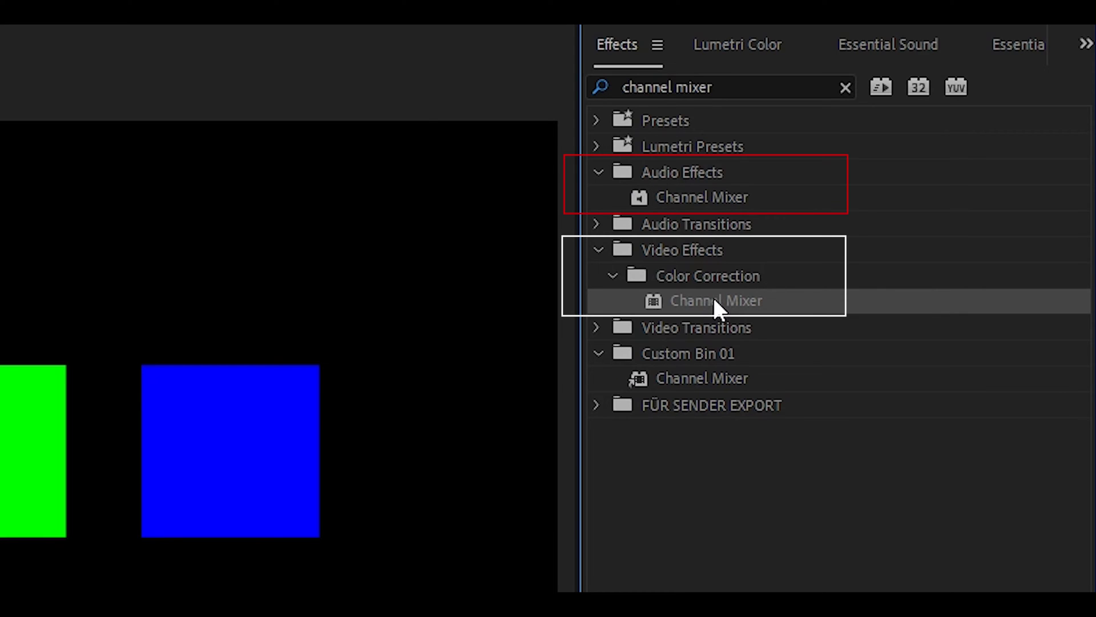
left_click_drag(713, 299, 181, 438)
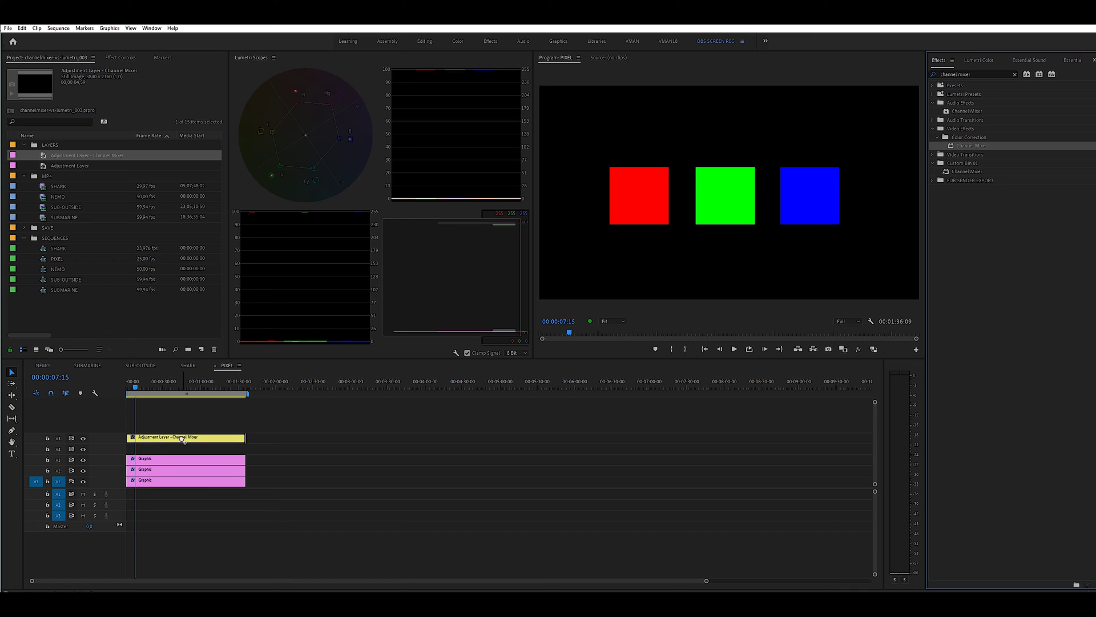
left_click(182, 438)
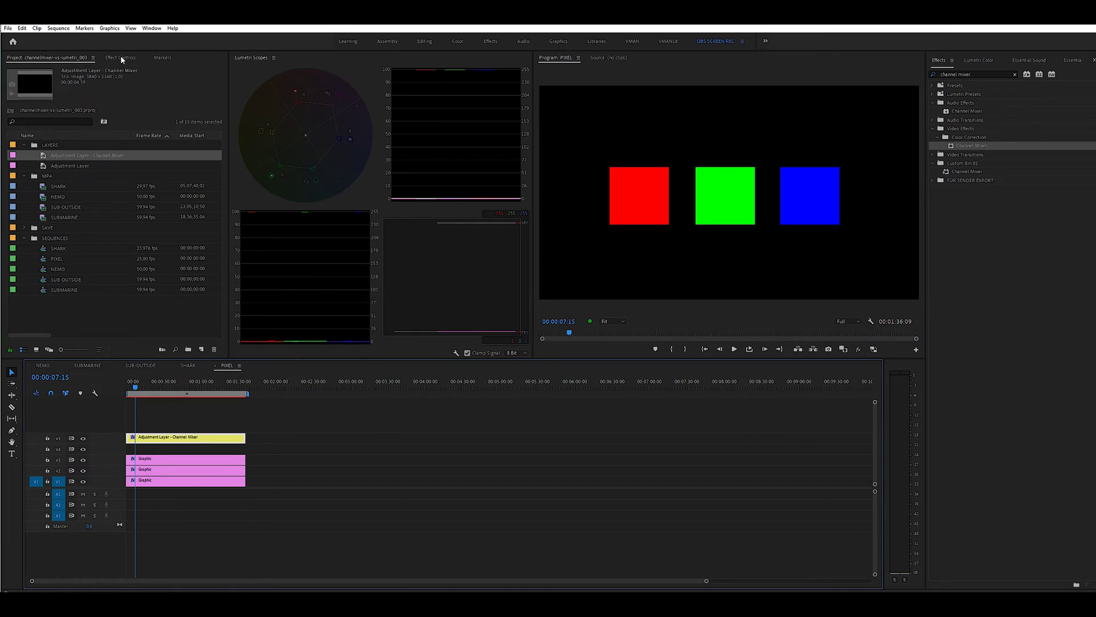
- Test the adjustment layer's Channel Mixer on the squares by raising Red-Green, then raising Green-Red to 200 and resetting it
left_click(121, 58)
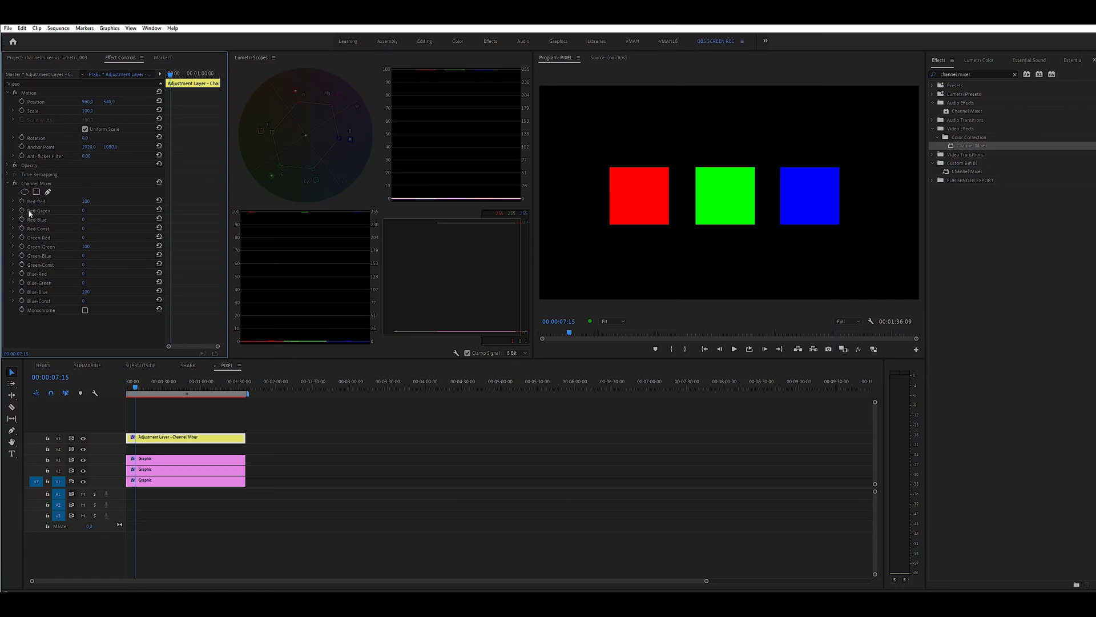
left_click_drag(83, 211, 166, 245)
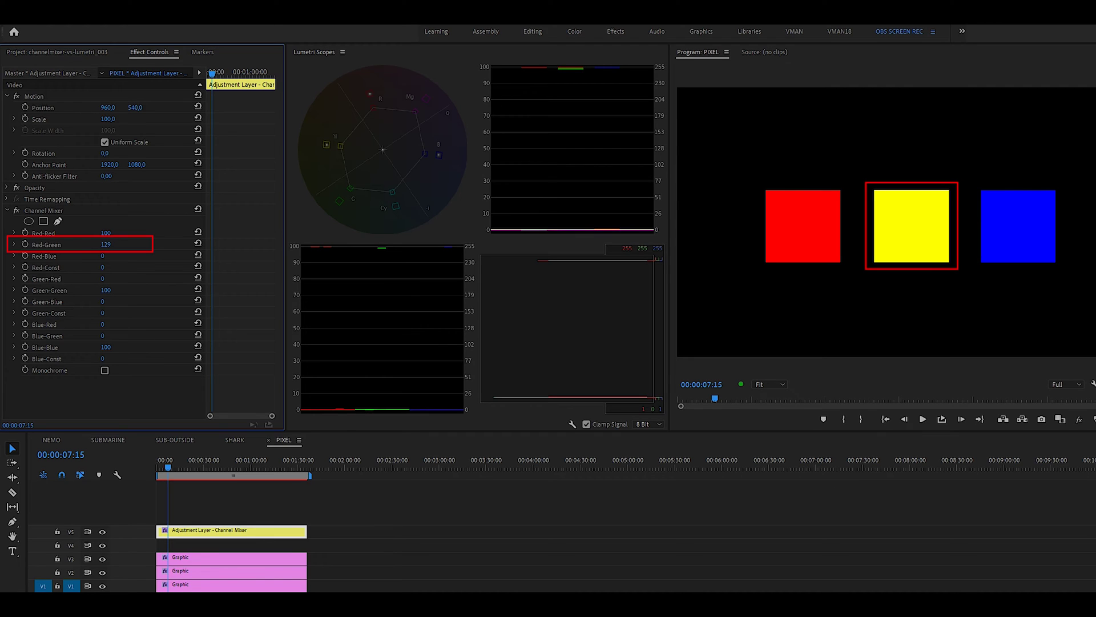
mouse_move(163, 245)
left_mouse_down()
mouse_move(110, 245)
mouse_move(180, 244)
left_mouse_up()
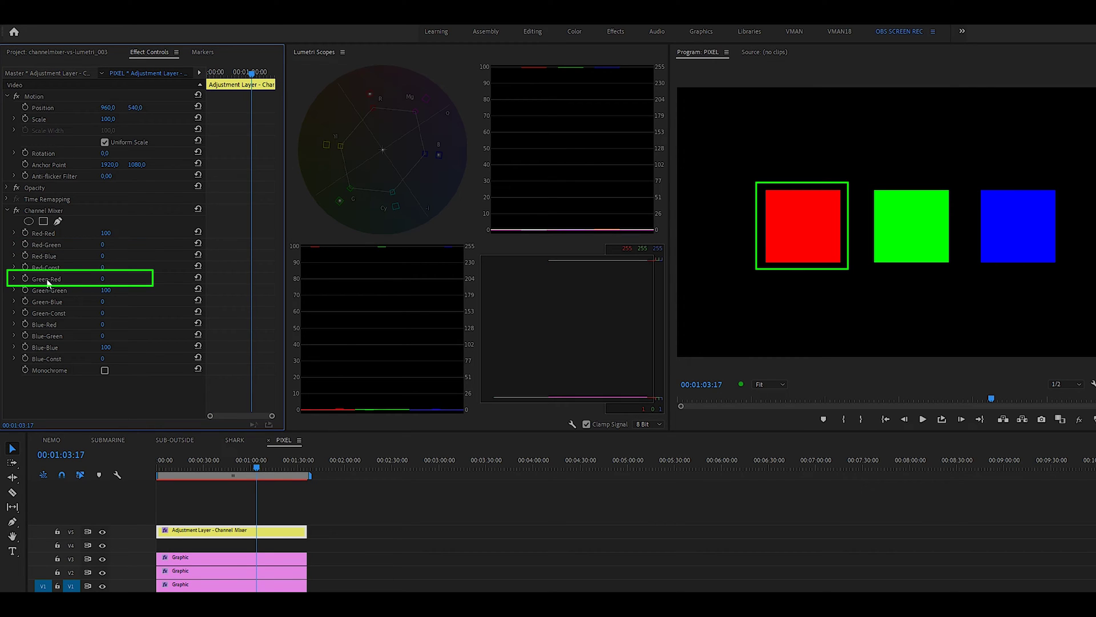
left_click_drag(103, 279, 154, 279)
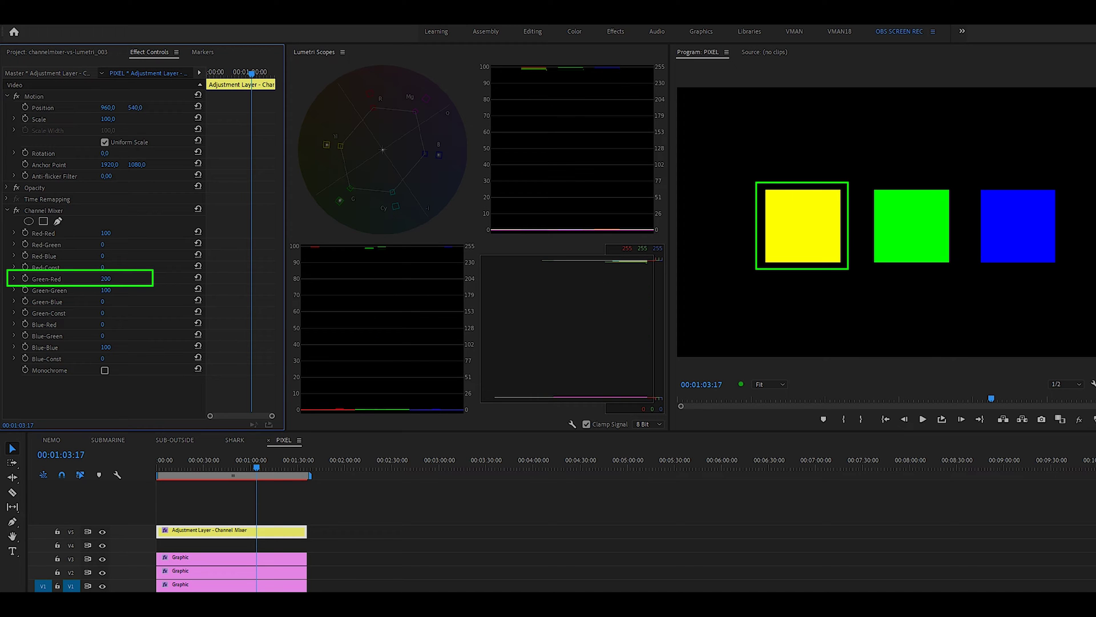
left_click(198, 278)
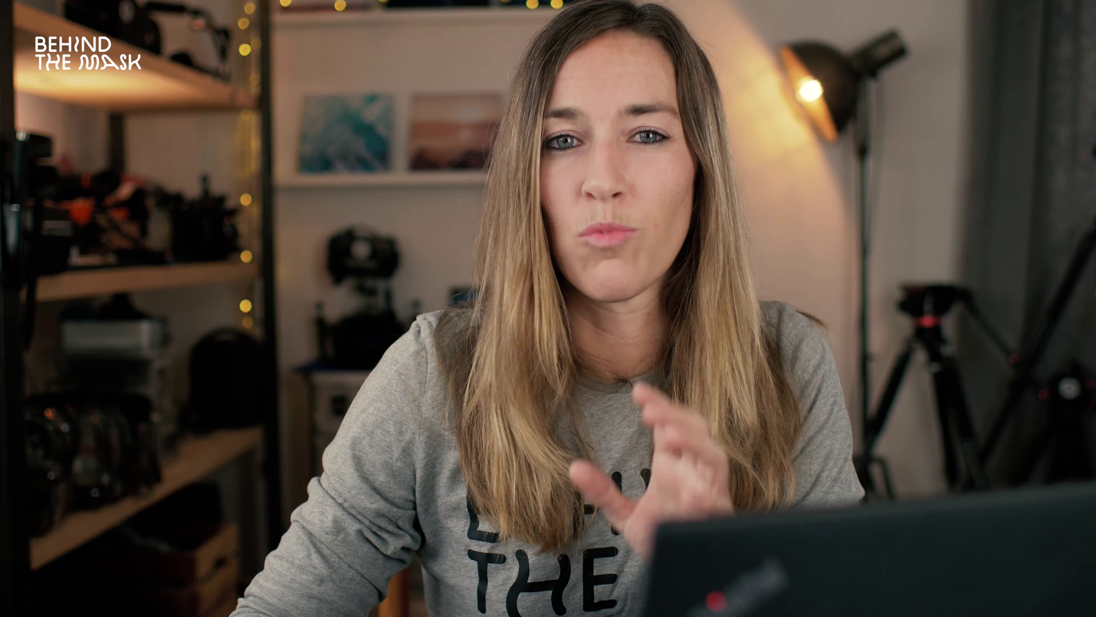
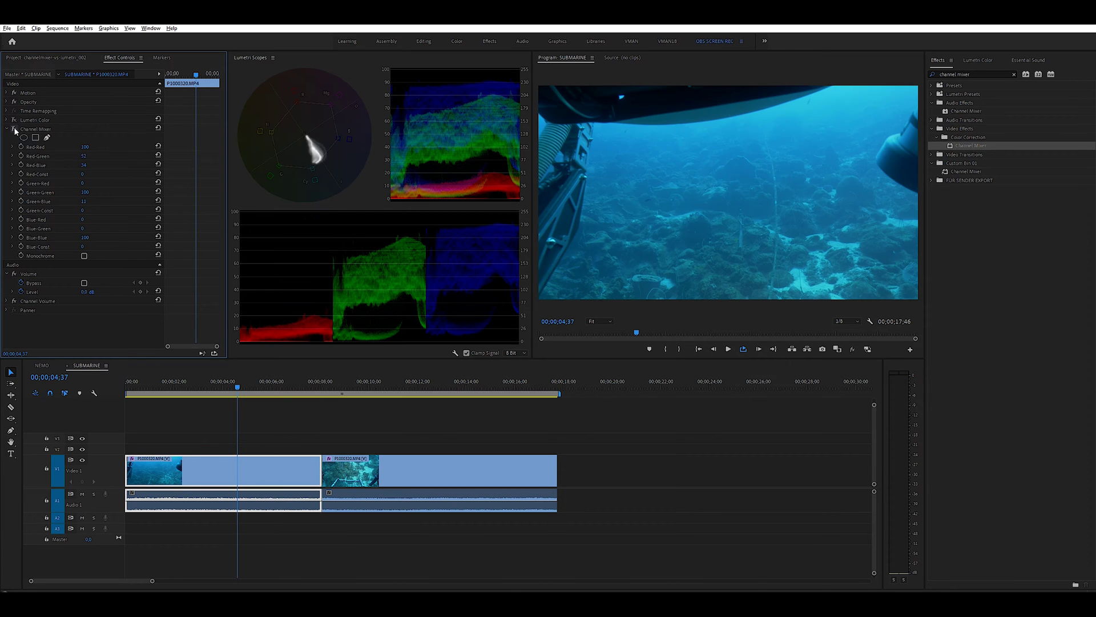
- Toggle the Channel Mixer effect on the first SUBMARINE clip off and on to compare before and after
left_click(14, 129)
left_click(15, 130)
left_click(14, 129)
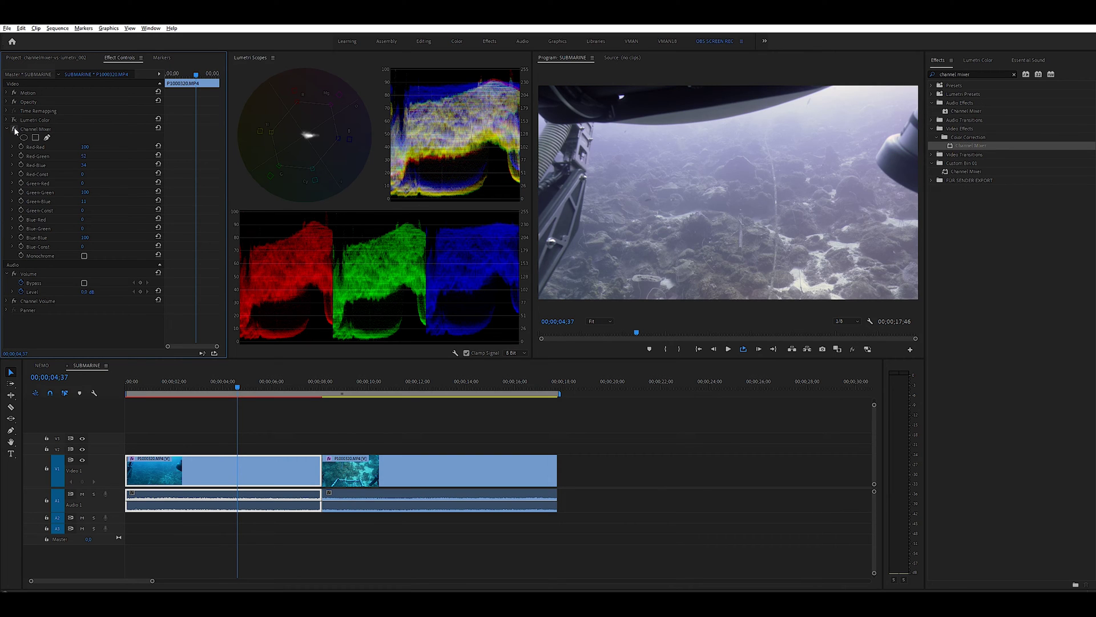
left_click(15, 130)
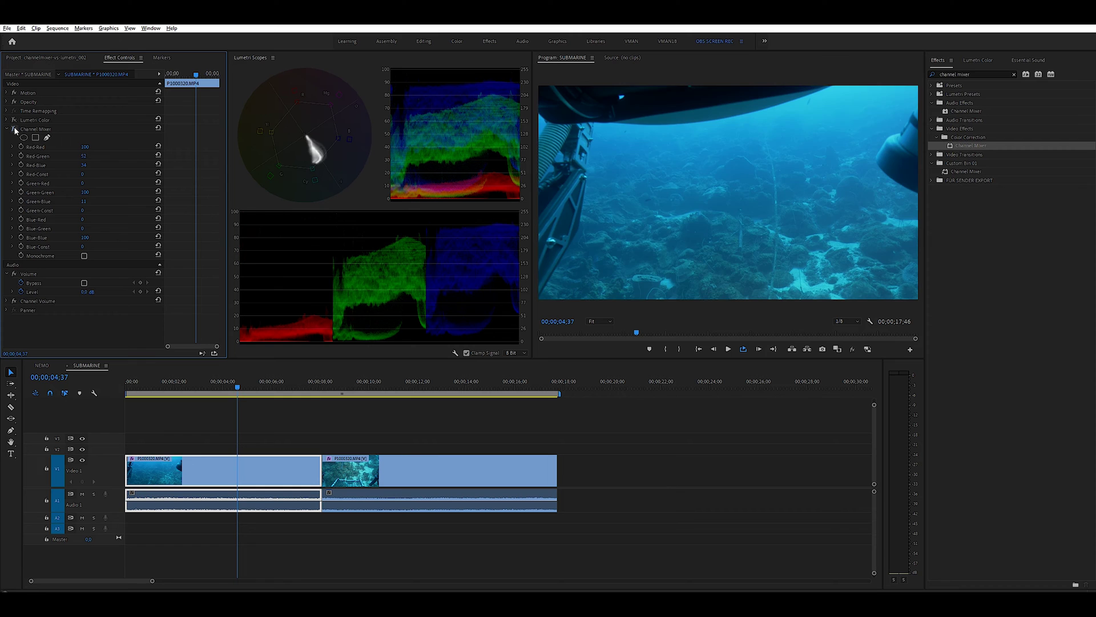
left_click(15, 130)
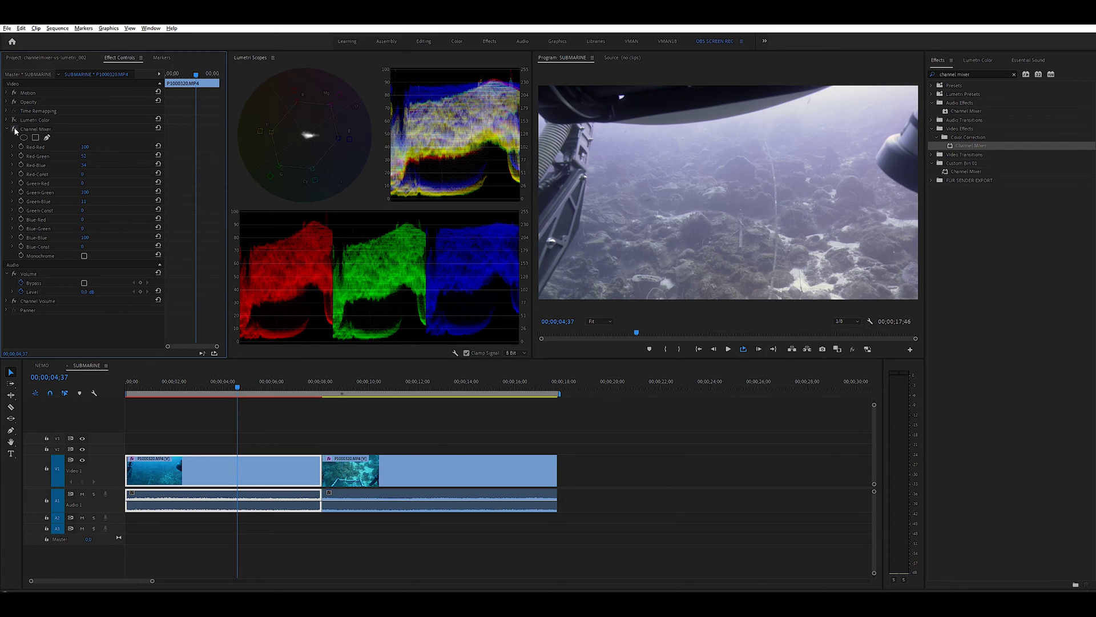
left_click(14, 130)
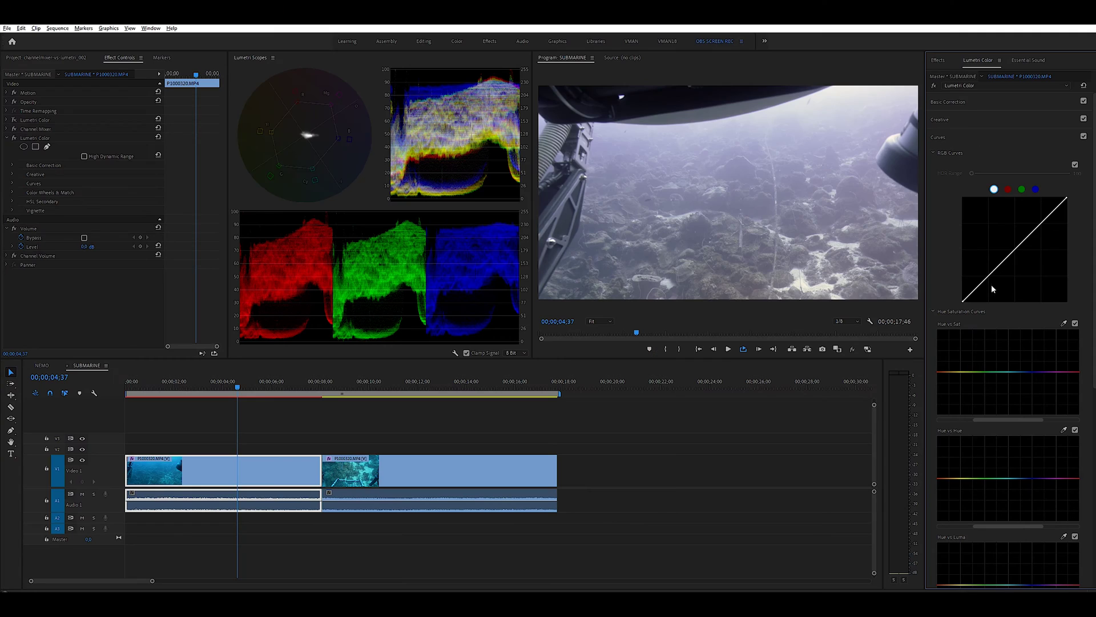
- Darken the first clip's shadows with the RGB curve, and raise Temperature and Contrast in its second Lumetri Color effect
mouse_move(991, 286)
left_mouse_down()
mouse_move(1017, 263)
mouse_move(993, 287)
left_mouse_up()
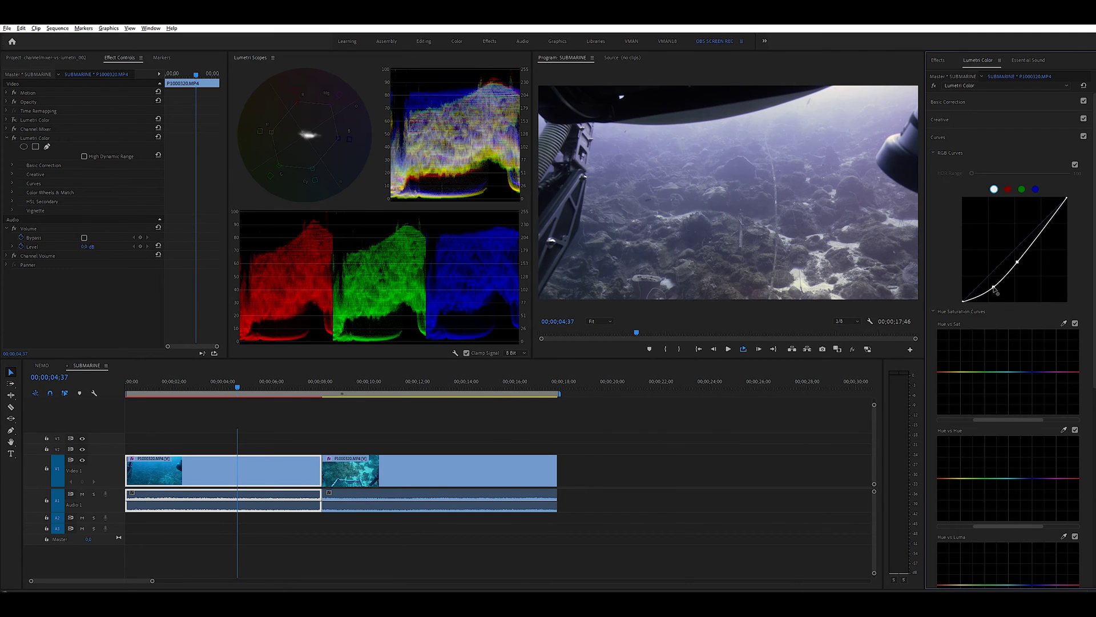
left_click(948, 102)
left_click_drag(1021, 162, 1025, 168)
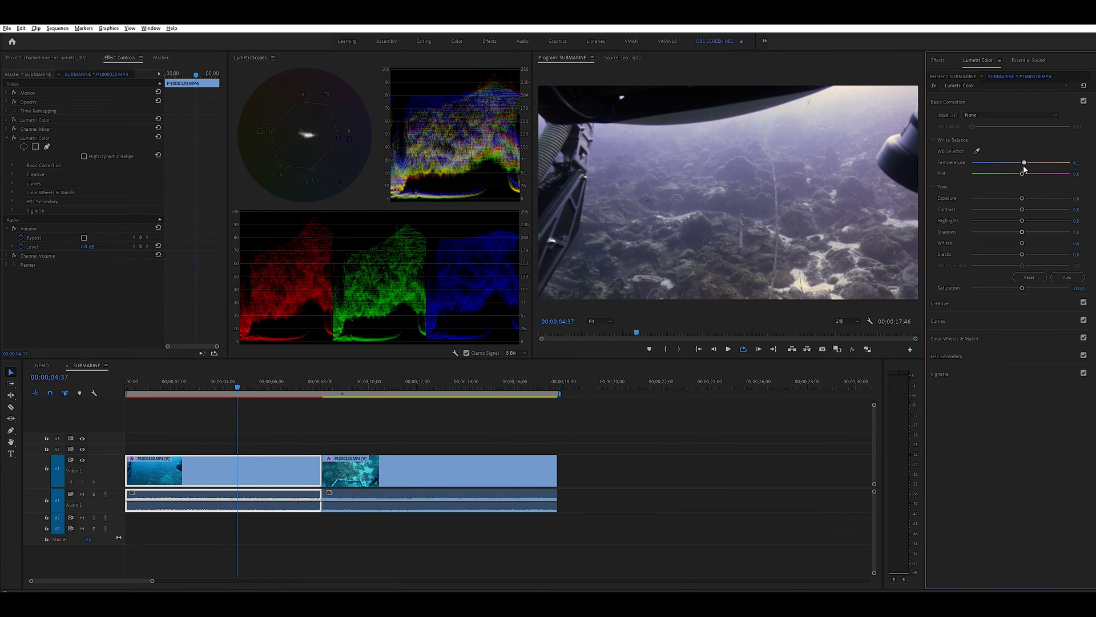
left_click_drag(1023, 210, 988, 276)
- Shape the shadows of the red channel curve and toggle the Curves adjustment to compare its effect
left_click(938, 321)
left_click(1036, 189)
left_click(1008, 190)
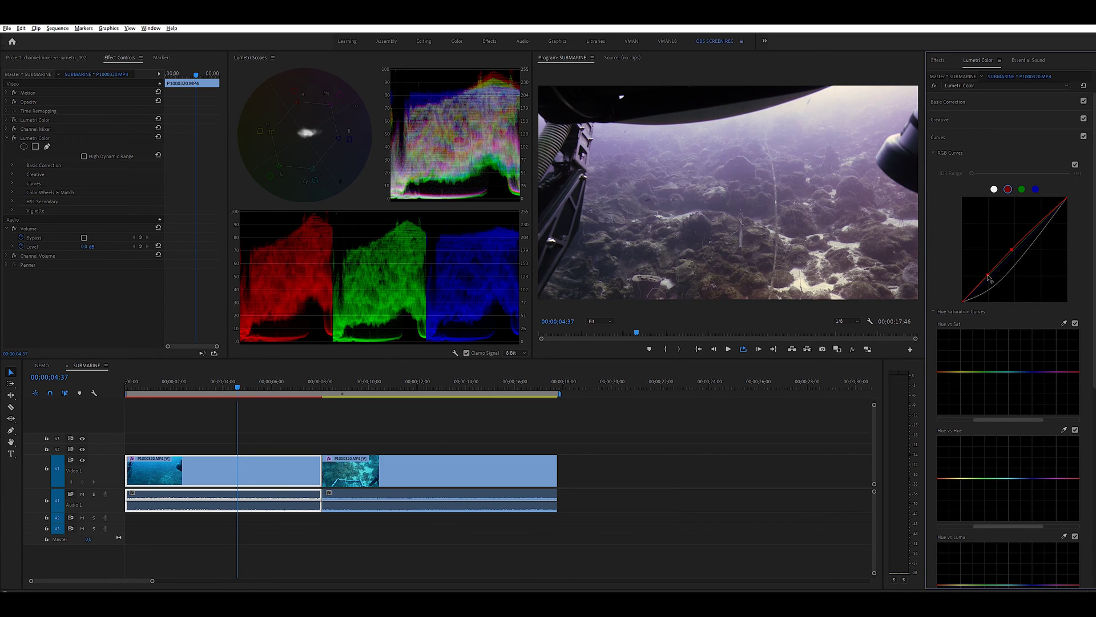
left_click(1083, 136)
left_click(1083, 137)
- Fine-tune the clip's color wheels and slightly lower Highlights in Basic Correction
key("space")
scroll(1090, 258, "down", 5)
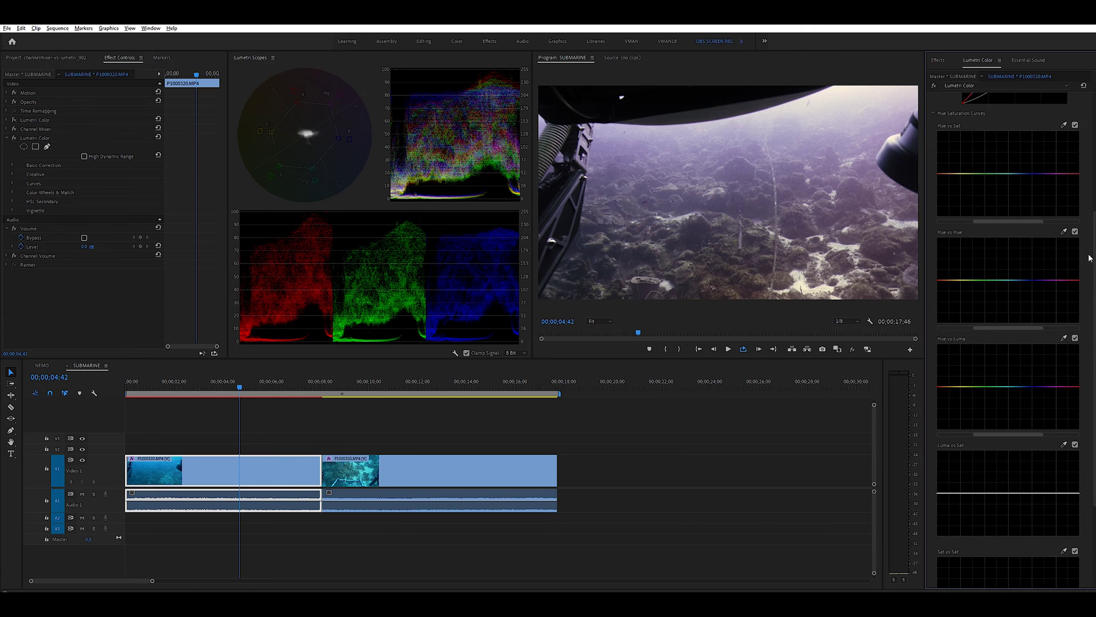
left_click_drag(1089, 255, 1090, 340)
left_click(961, 526)
left_click_drag(965, 277, 966, 275)
double_click(964, 277)
left_click_drag(1041, 277, 1041, 275)
left_click(948, 102)
left_click_drag(1023, 220, 1014, 221)
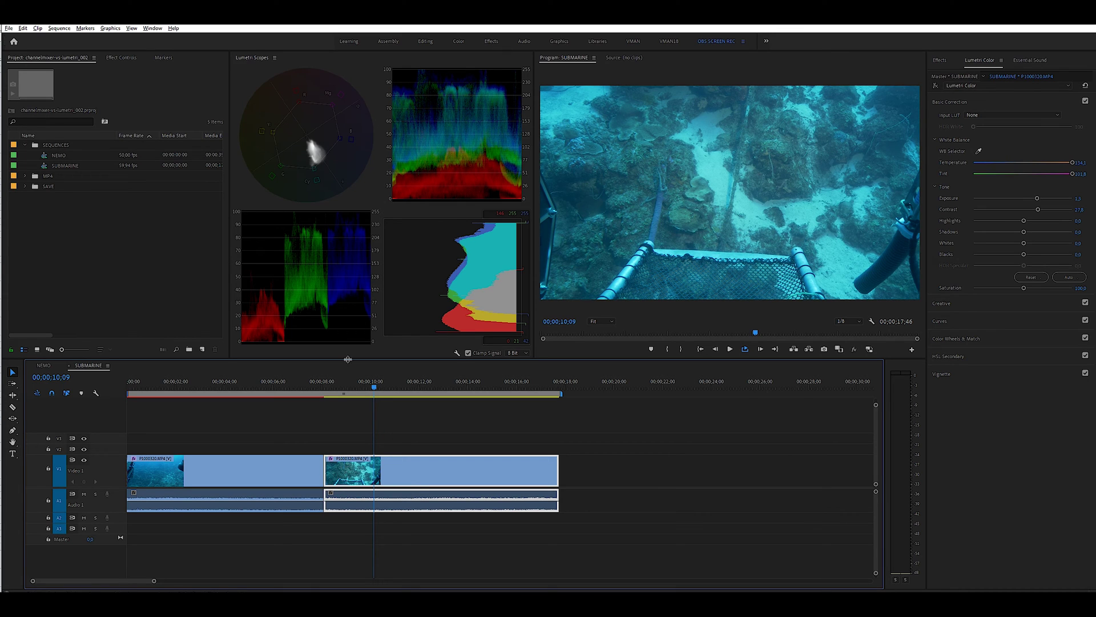
- Apply the Channel Mixer effect to the second clip in the SUBMARINE sequence and show its effect settings
left_click(937, 61)
left_click_drag(964, 147, 411, 474)
left_click(117, 58)
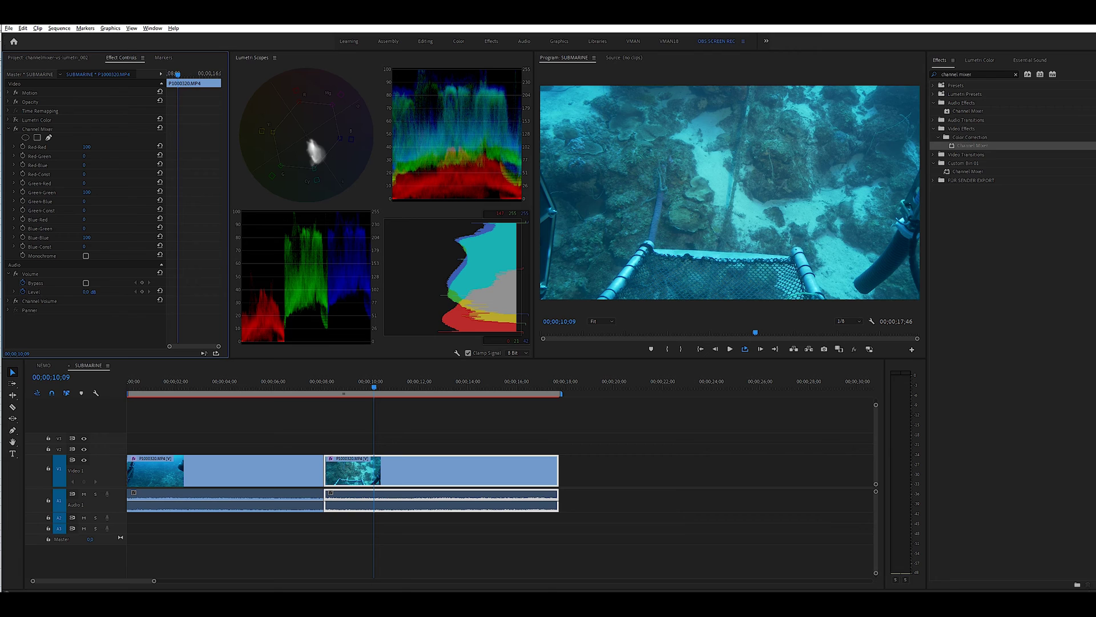
- Set the second clip's Red-Green to 37 and Red-Blue to 24, and lower Blue-Red slightly below zero
left_click_drag(85, 157, 118, 156)
mouse_move(86, 166)
left_mouse_down()
mouse_move(87, 175)
mouse_move(98, 166)
left_mouse_up()
mouse_move(86, 156)
left_mouse_down()
mouse_move(72, 157)
mouse_move(88, 156)
left_mouse_up()
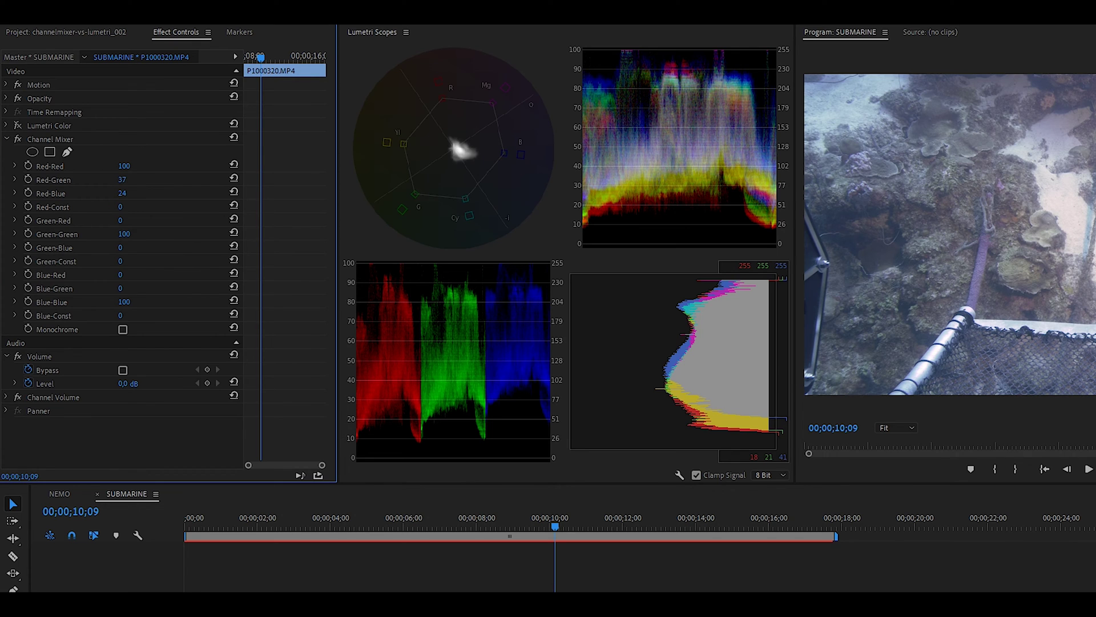
mouse_move(119, 274)
left_mouse_down()
mouse_move(99, 274)
mouse_move(113, 275)
left_mouse_up()
left_click(127, 275)
type("0")
key("Return")
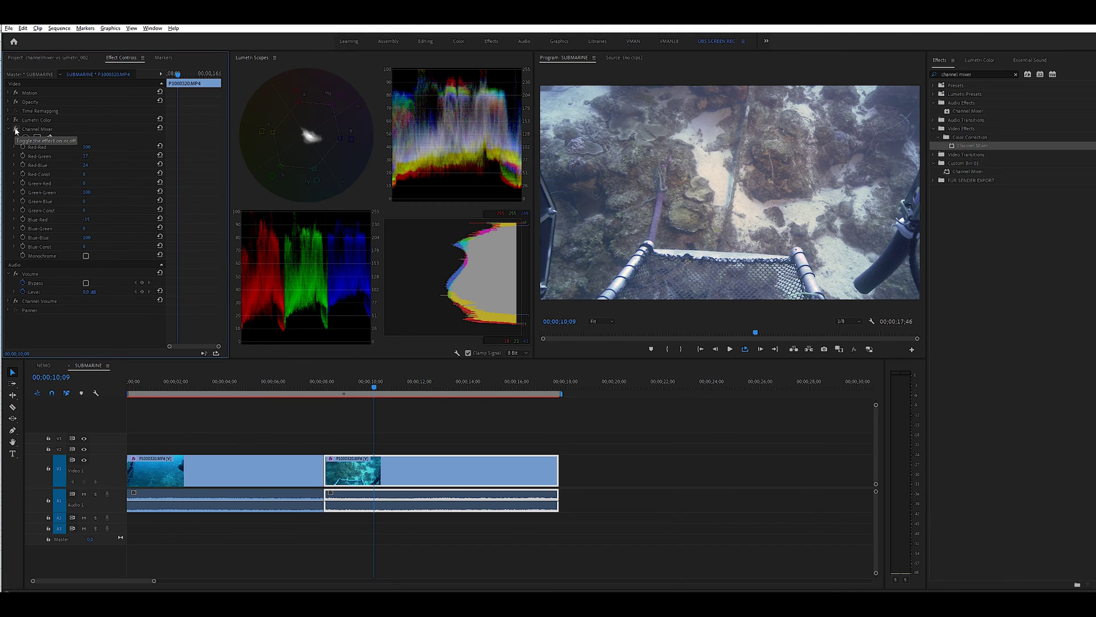
- Toggle the second clip's Channel Mixer off and on to compare the corrected and uncorrected image
left_click(16, 130)
left_click(16, 130)
left_click(16, 130)
left_click(16, 130)
left_click(16, 130)
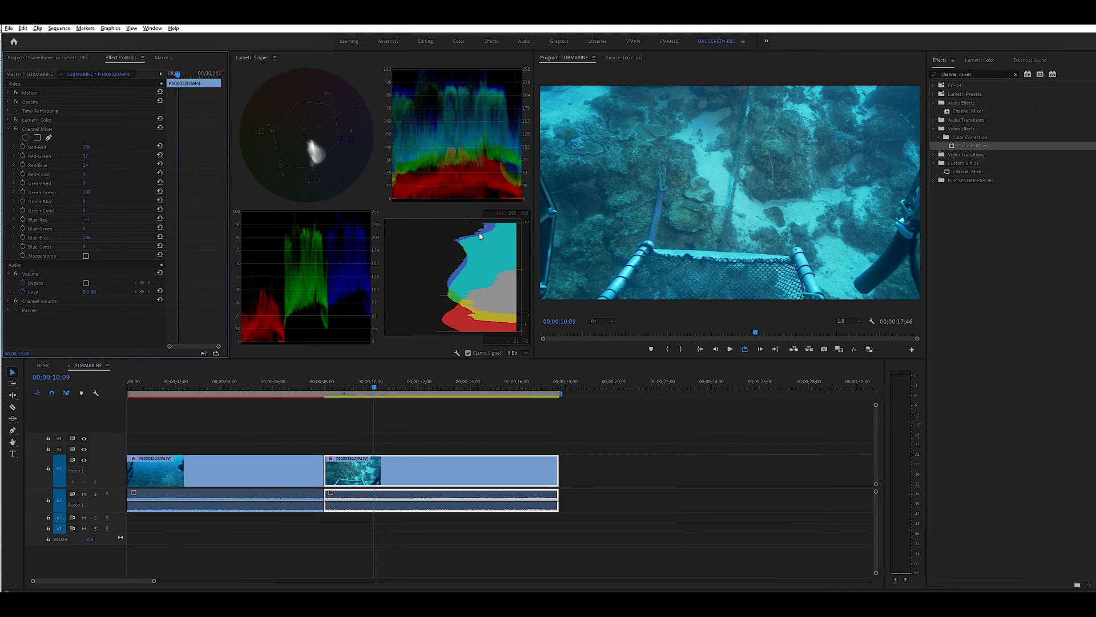
left_click(16, 130)
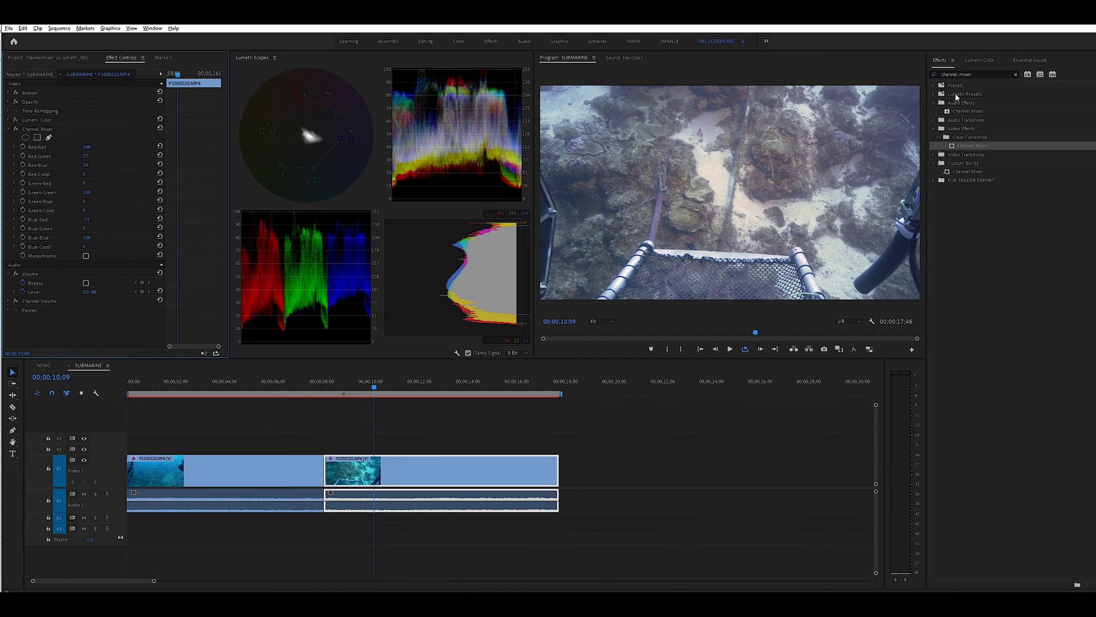
- Darken the lower midtones of the second clip with the RGB curve in a newly added Lumetri Color effect
left_click(8, 131)
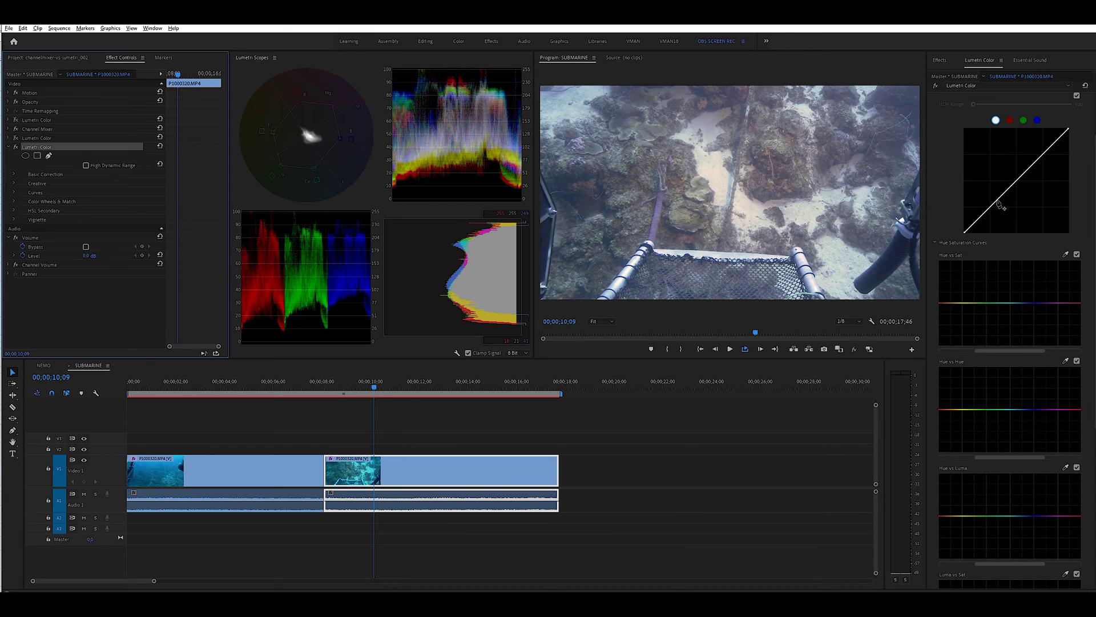
left_click_drag(997, 199, 1001, 206)
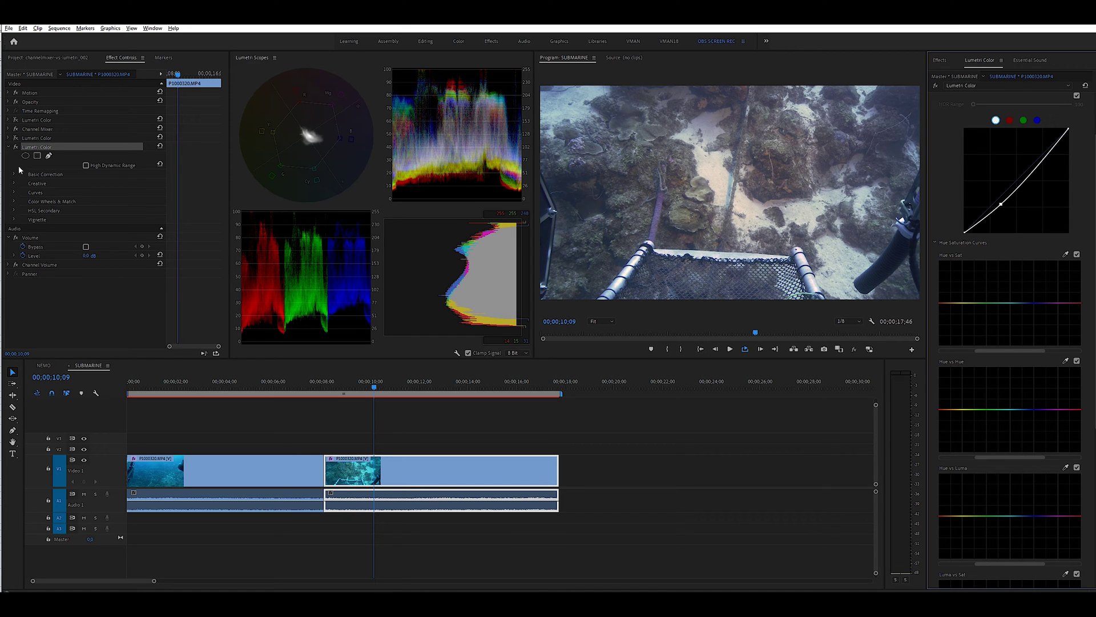
- Mute and restore all effects in the program view repeatedly to compare the second clip's grade with the original
left_click(854, 350)
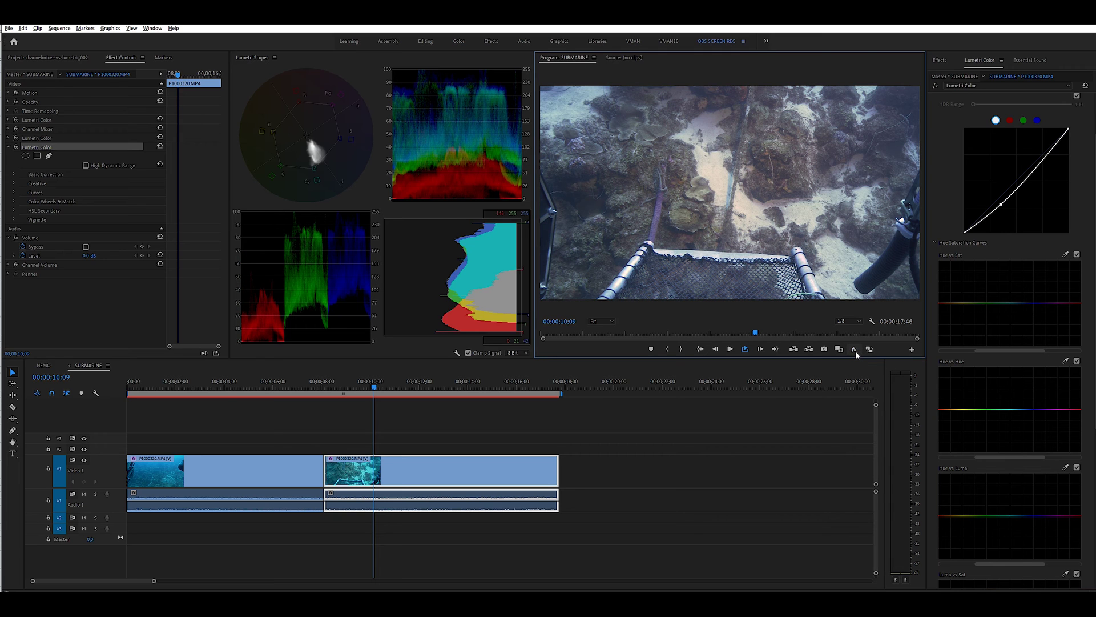
left_click(855, 351)
left_click(855, 350)
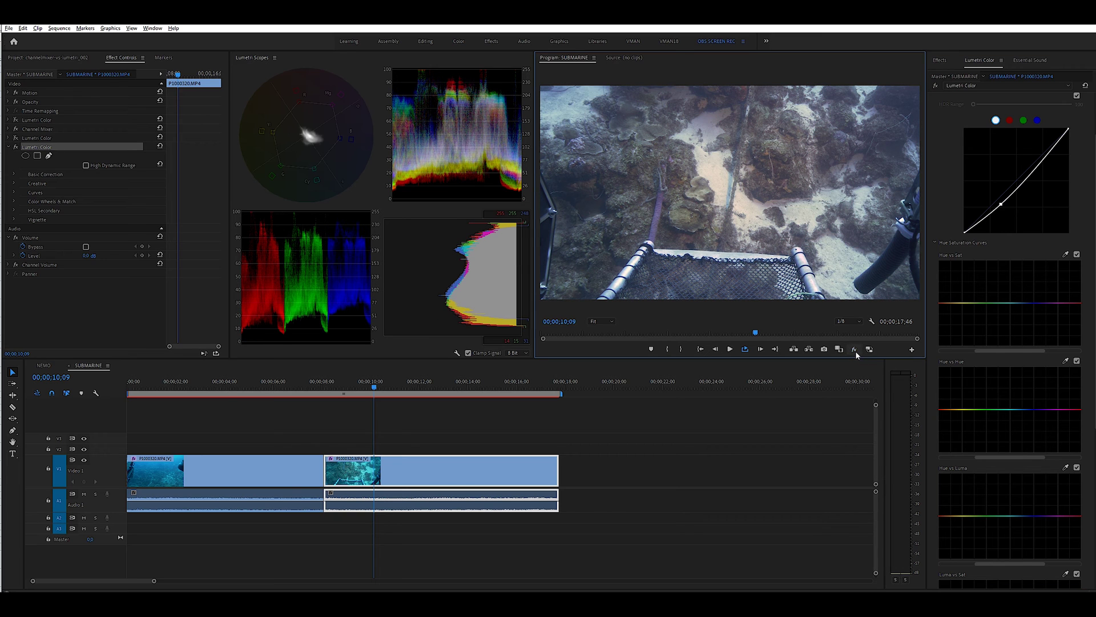
left_click(855, 350)
left_click(856, 350)
left_click(855, 351)
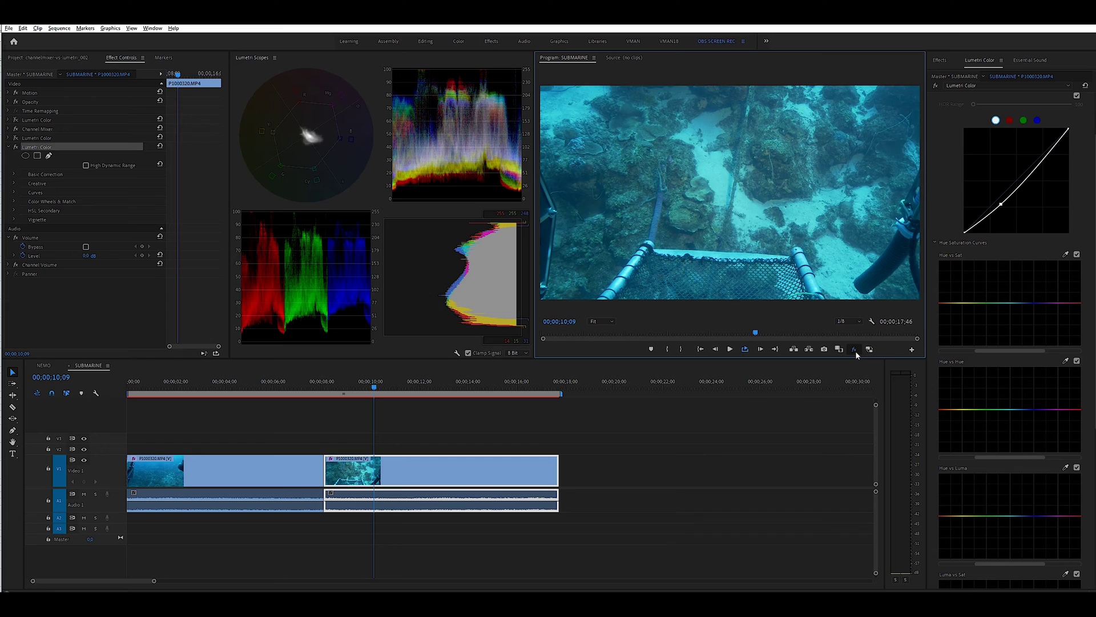
left_click(855, 351)
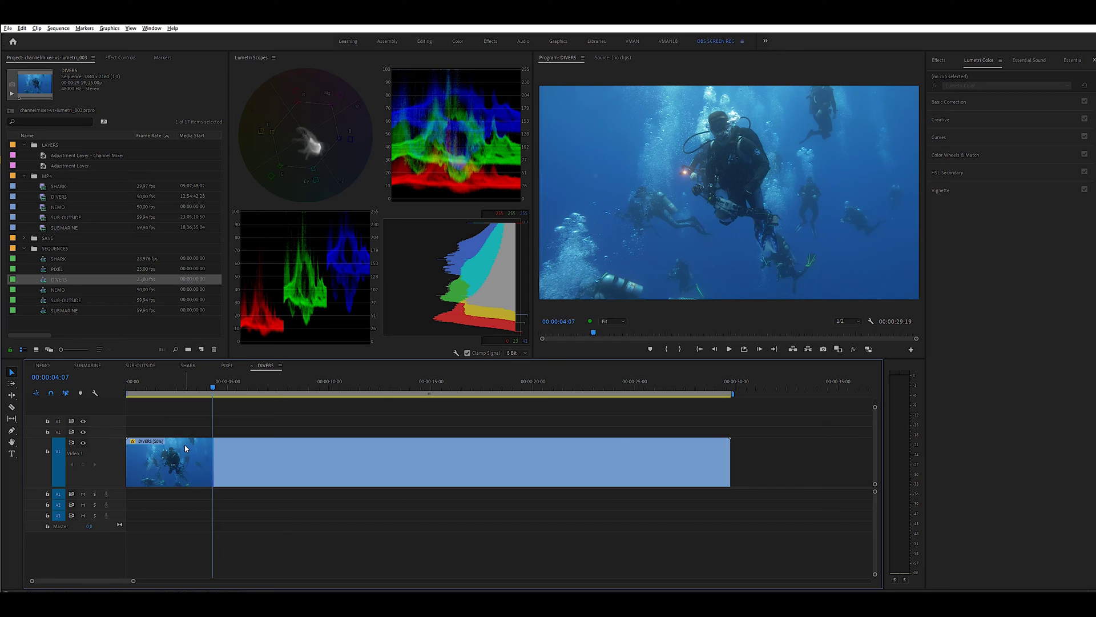
- Apply the Channel Mixer effect to the DIVERS clip and show its effect settings
left_click(185, 445)
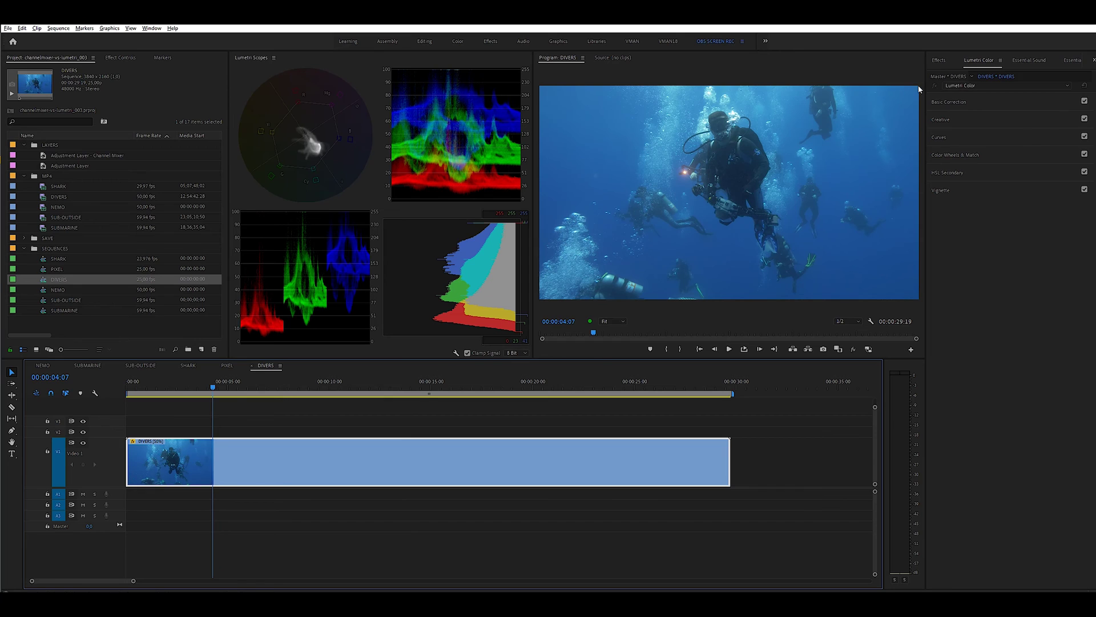
left_click(943, 60)
left_click_drag(968, 145, 489, 475)
left_click(116, 58)
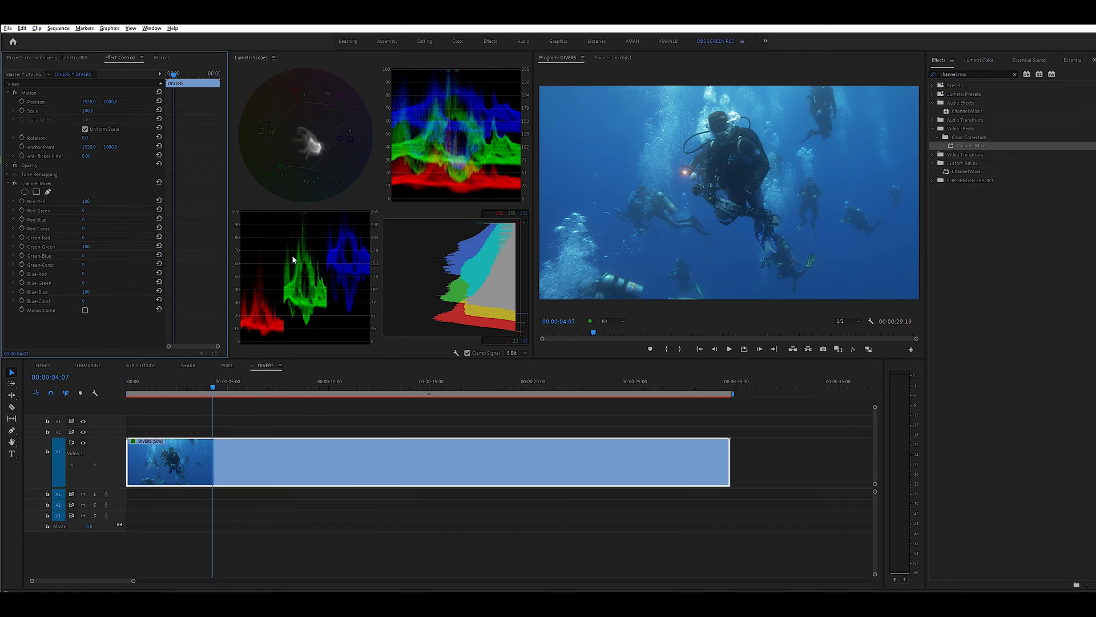
- Set the DIVERS clip's Red-Green to 33 and Red-Blue to 17, and raise Green-Blue and Blue-Blue slightly
mouse_move(82, 210)
left_mouse_down()
mouse_move(94, 210)
mouse_move(90, 220)
left_mouse_up()
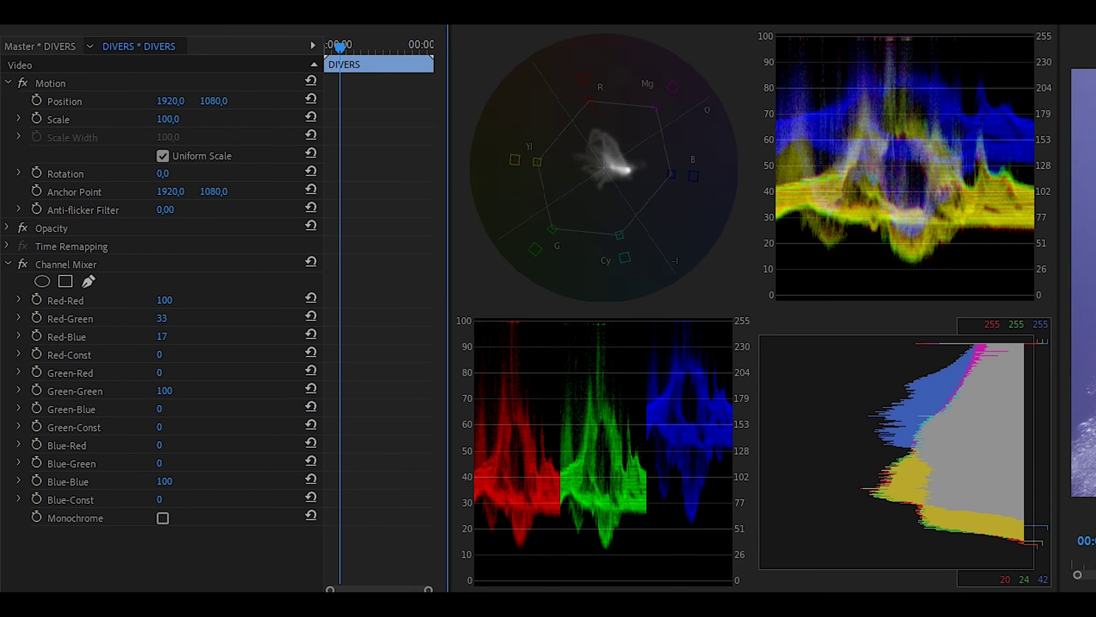
left_click_drag(160, 409, 164, 408)
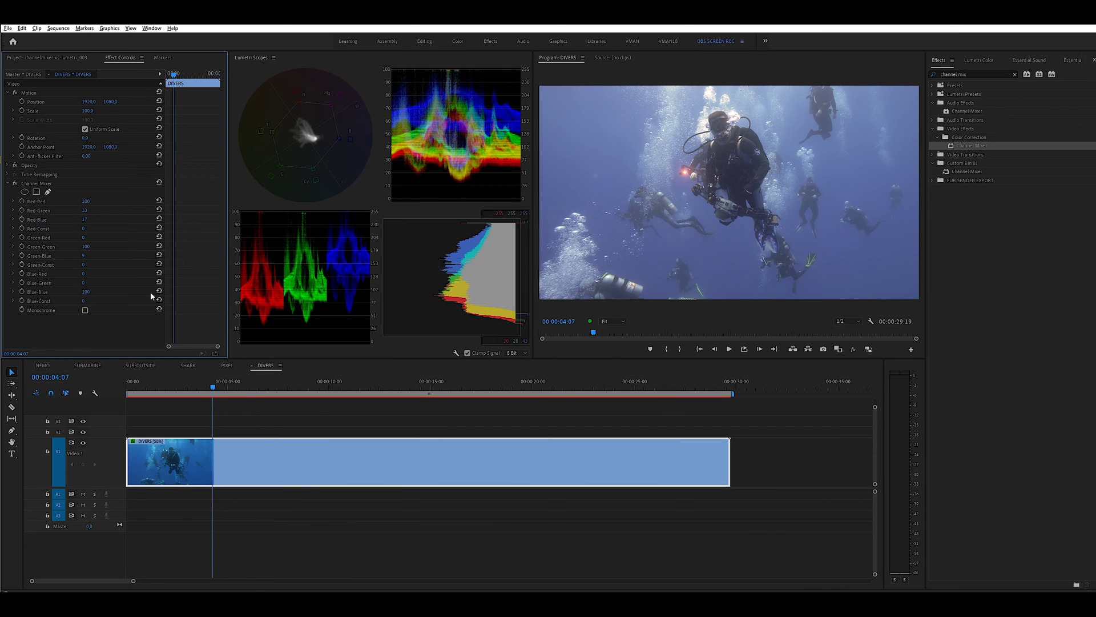
left_click_drag(83, 294, 91, 294)
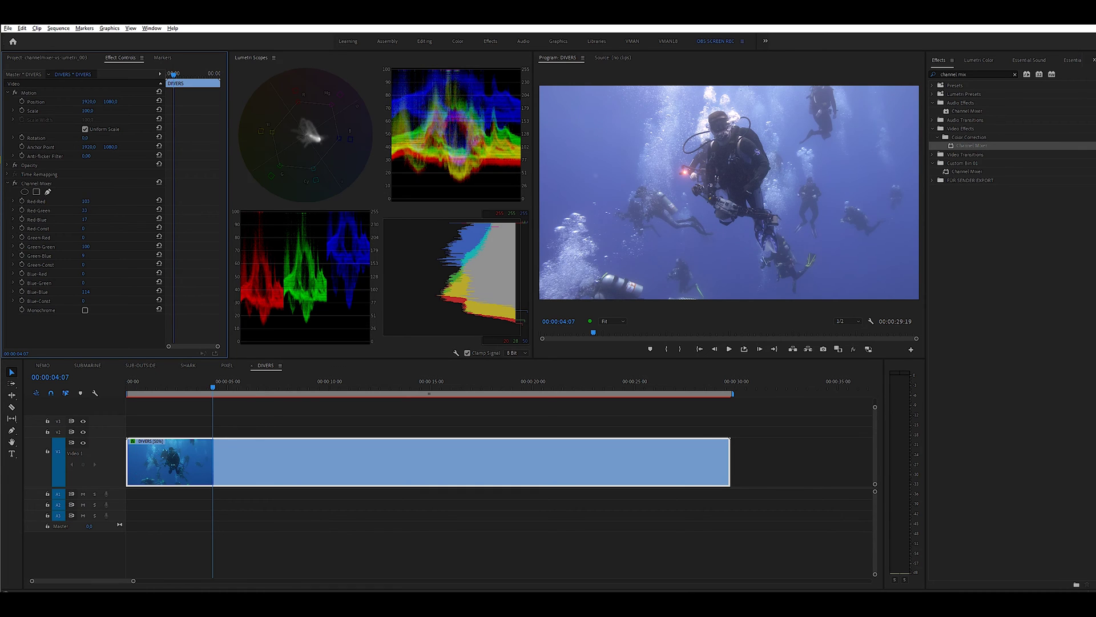
- Raise Red-Red and Green-Red slightly and set Green-Blue to 10 in the DIVERS clip's Channel Mixer
left_click_drag(86, 201, 92, 201)
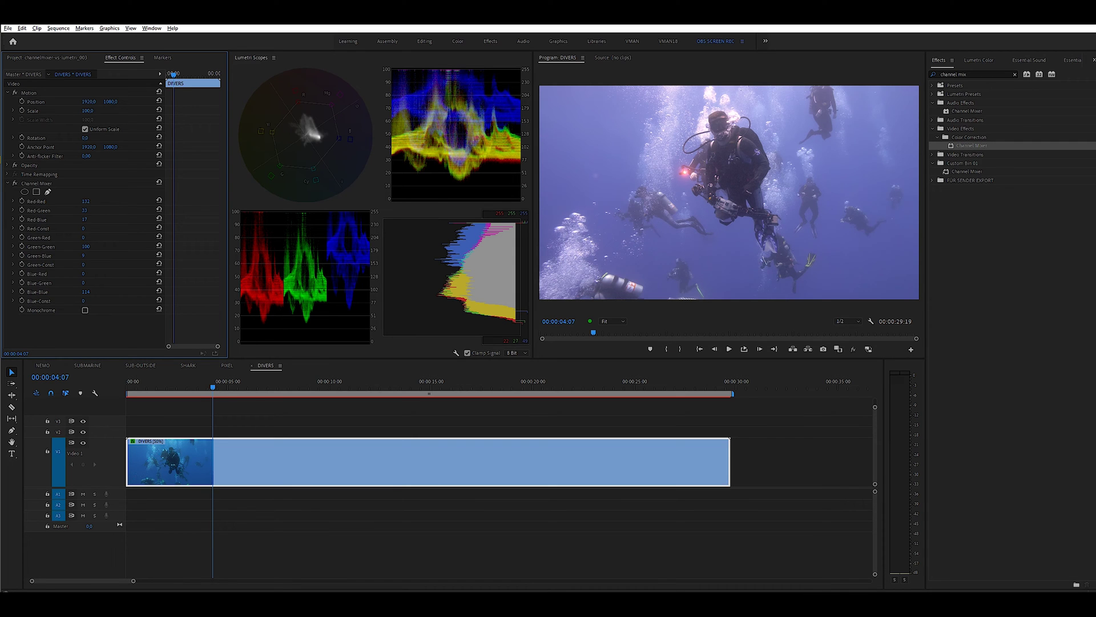
left_click_drag(84, 255, 85, 256)
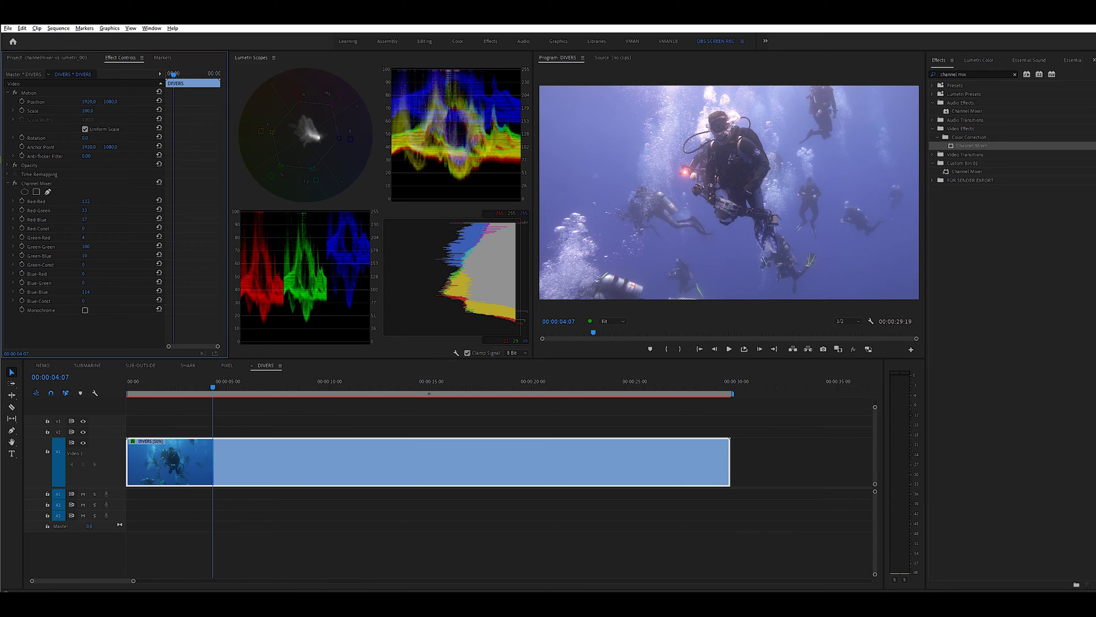
left_click_drag(88, 238, 90, 237)
- Mute and restore all effects in the program view to compare the DIVERS clip before and after correction
left_click(854, 349)
left_click(854, 349)
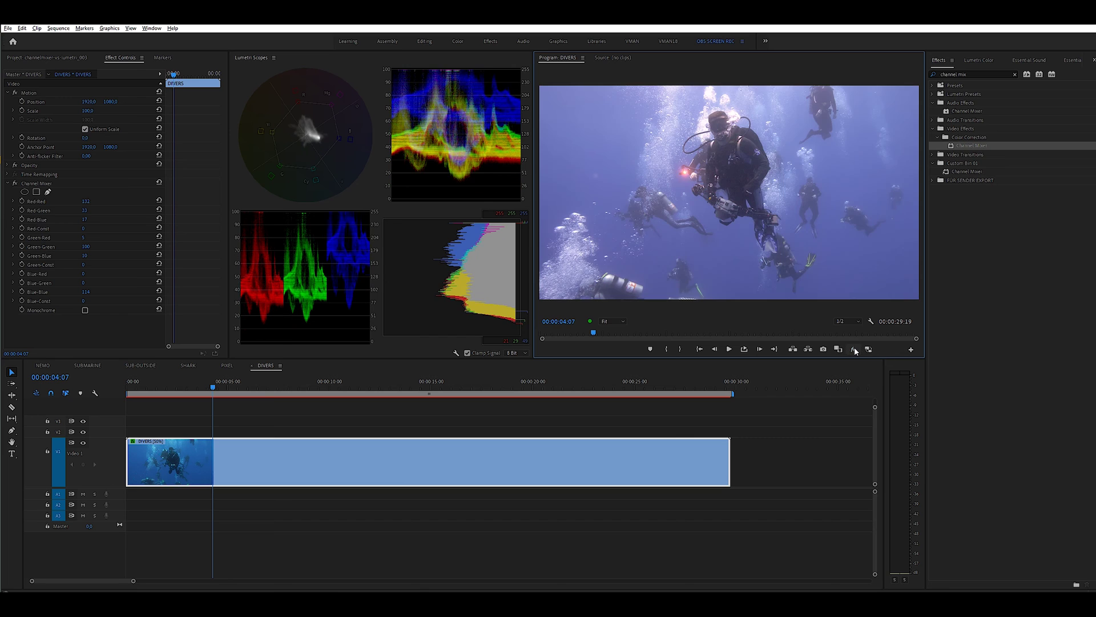
left_click(854, 349)
left_click(855, 349)
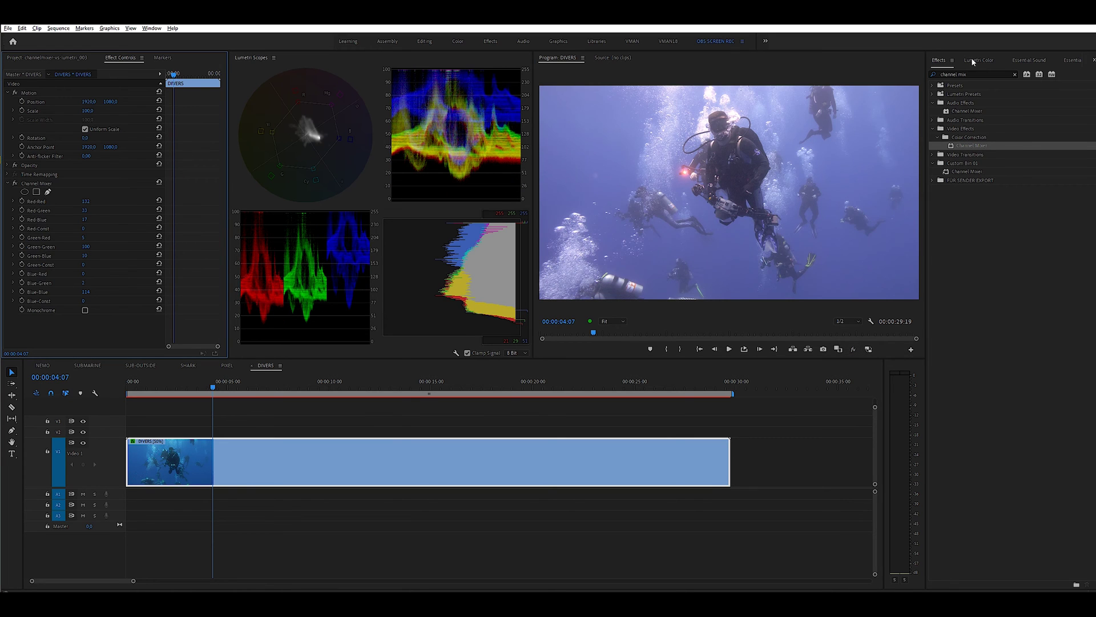
- Shape a contrast-adding S-curve with a raised black point in the DIVERS clip's Lumetri RGB curve, then raise Channel Mixer Green-Red slightly
left_click(974, 61)
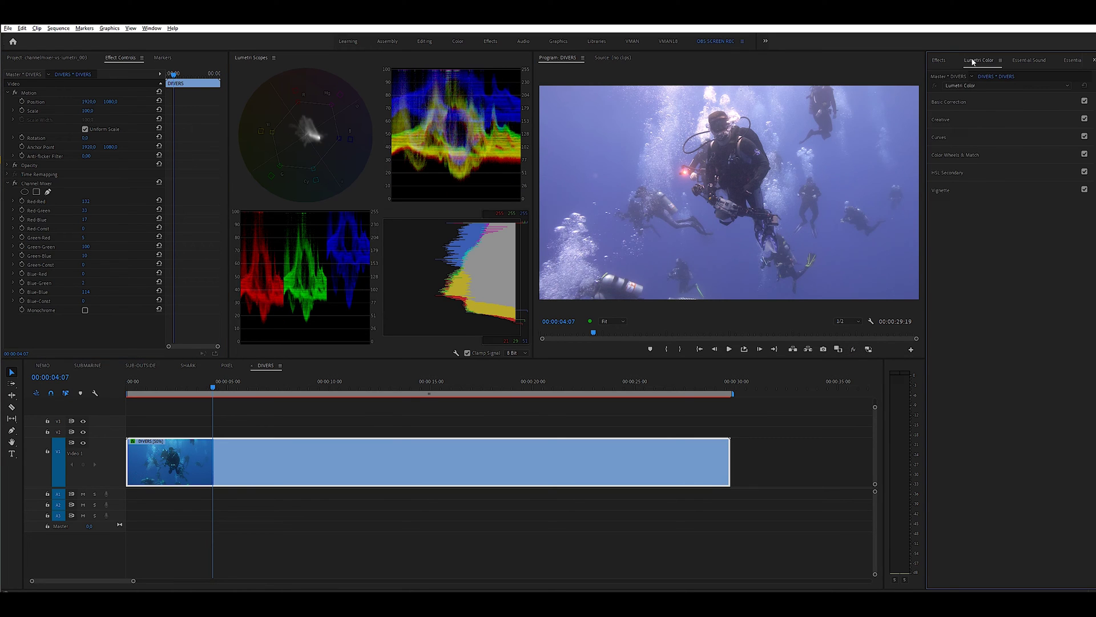
left_click(960, 137)
left_click_drag(964, 300, 973, 302)
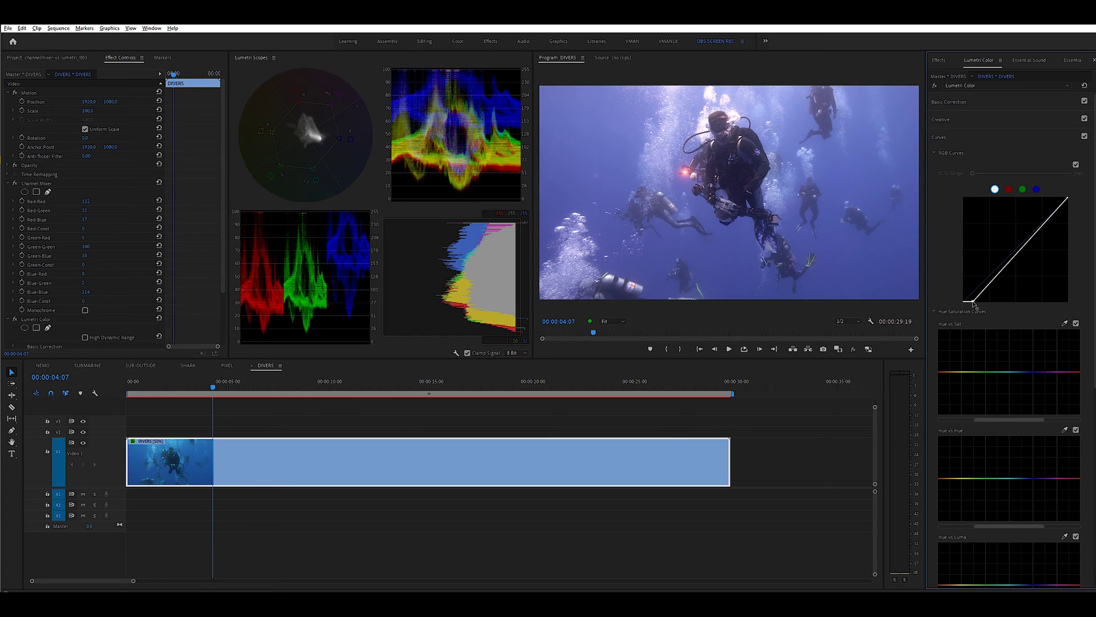
left_click_drag(1000, 267, 1025, 245)
left_click(1025, 251)
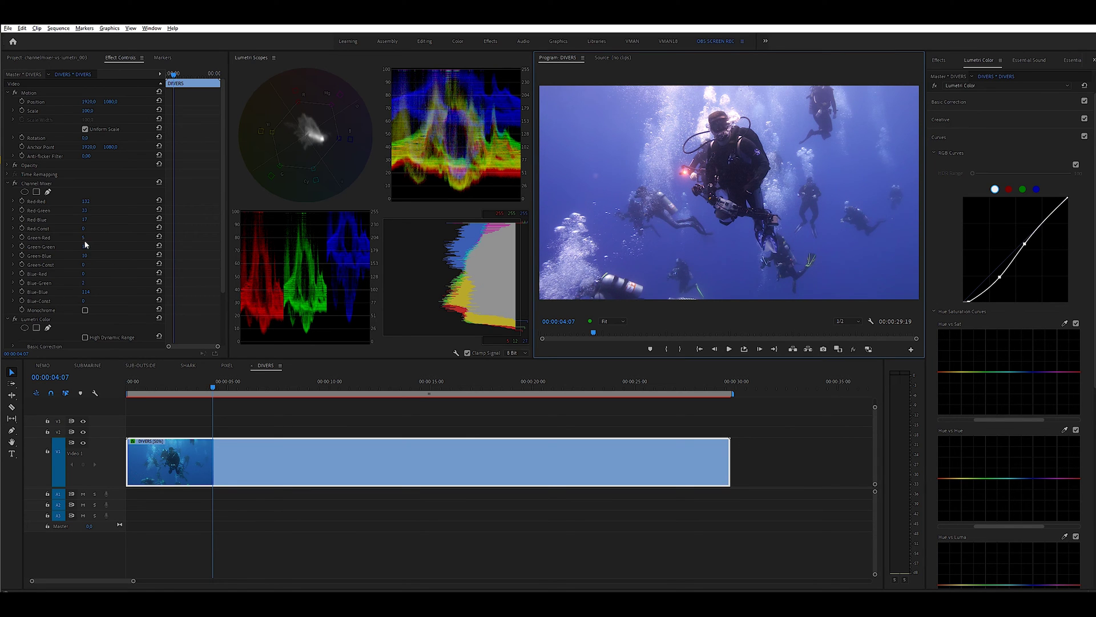
left_click_drag(84, 239, 93, 239)
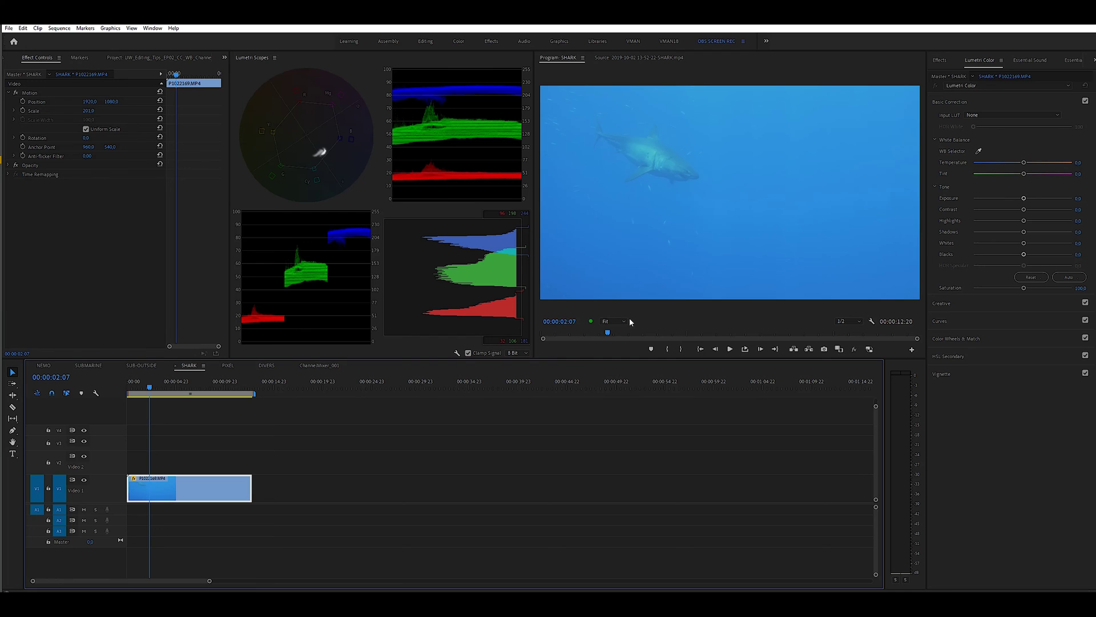
- Apply the Channel Mixer effect to the clip in the SHARK sequence
left_click(623, 321)
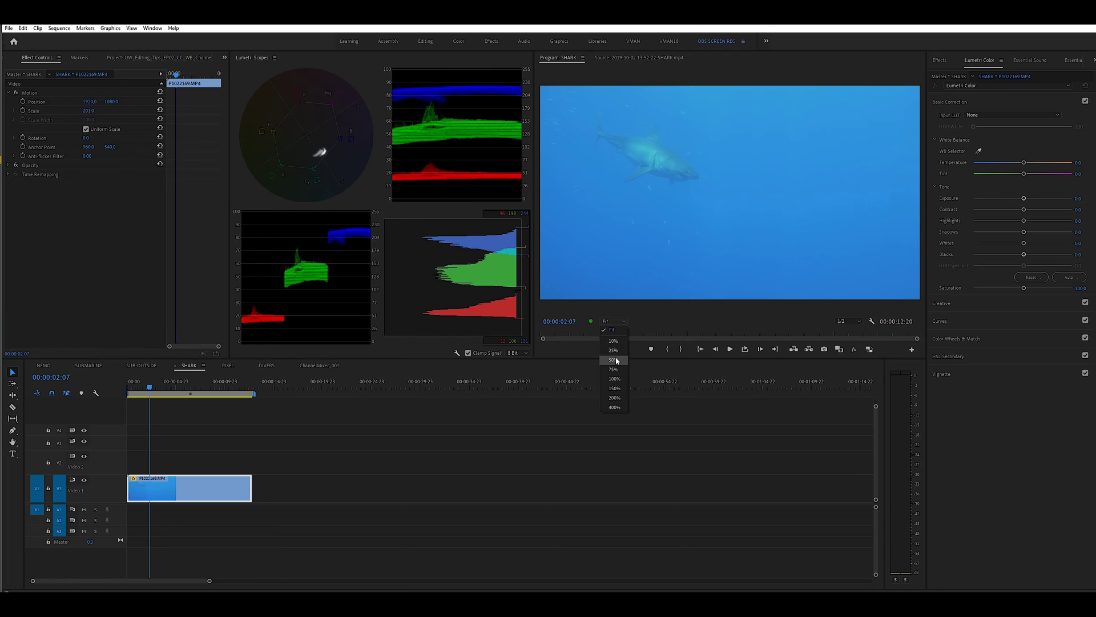
left_click(613, 360)
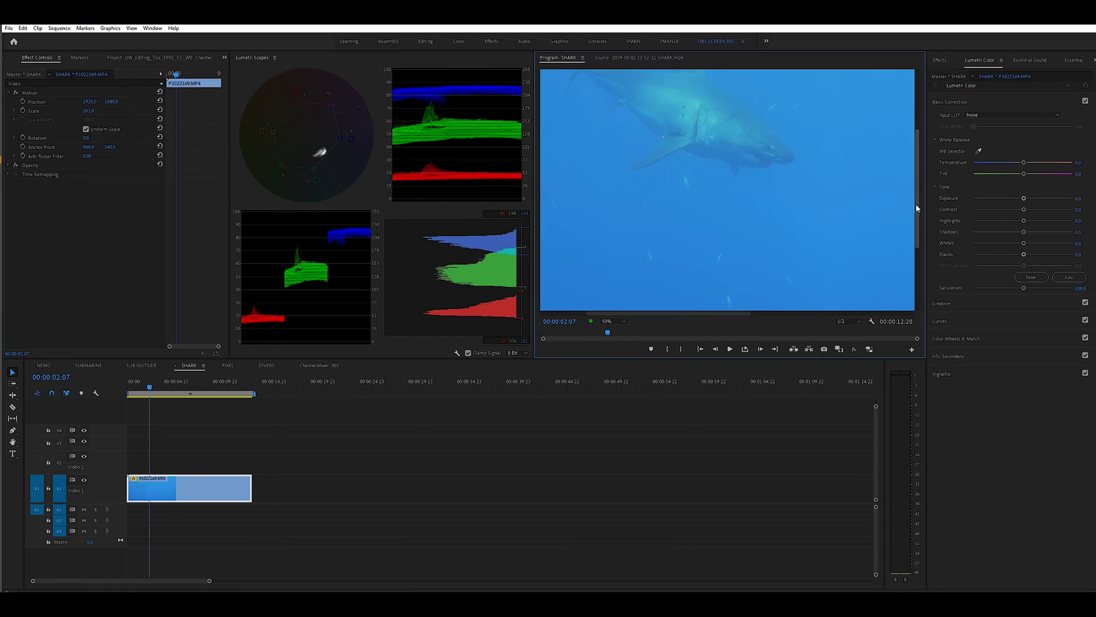
left_click_drag(916, 204, 916, 172)
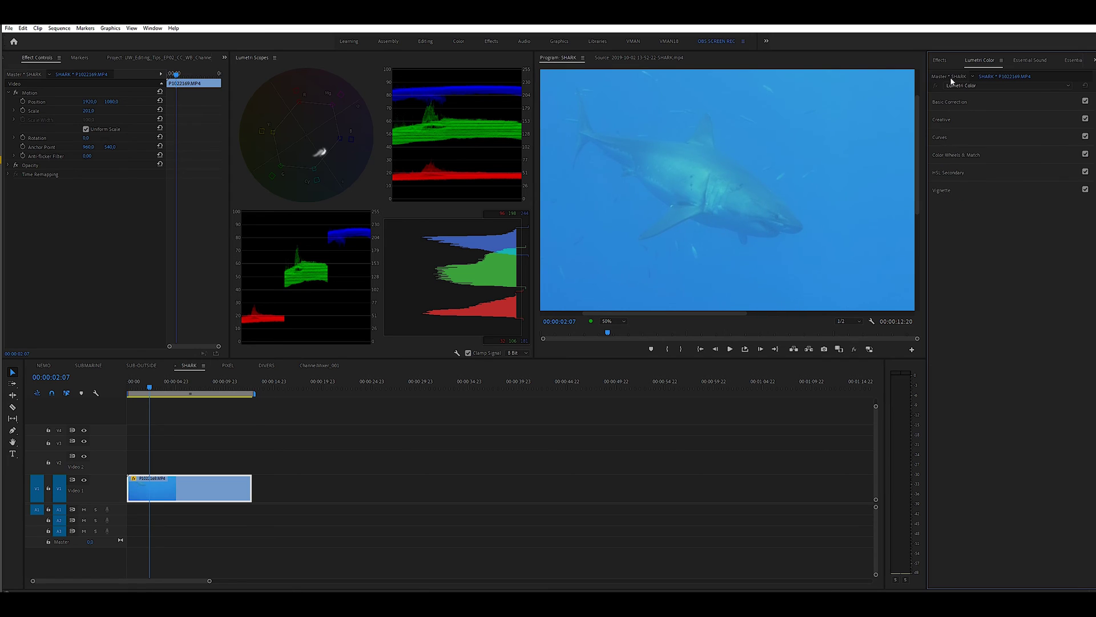
left_click(940, 60)
left_click_drag(190, 492, 190, 492)
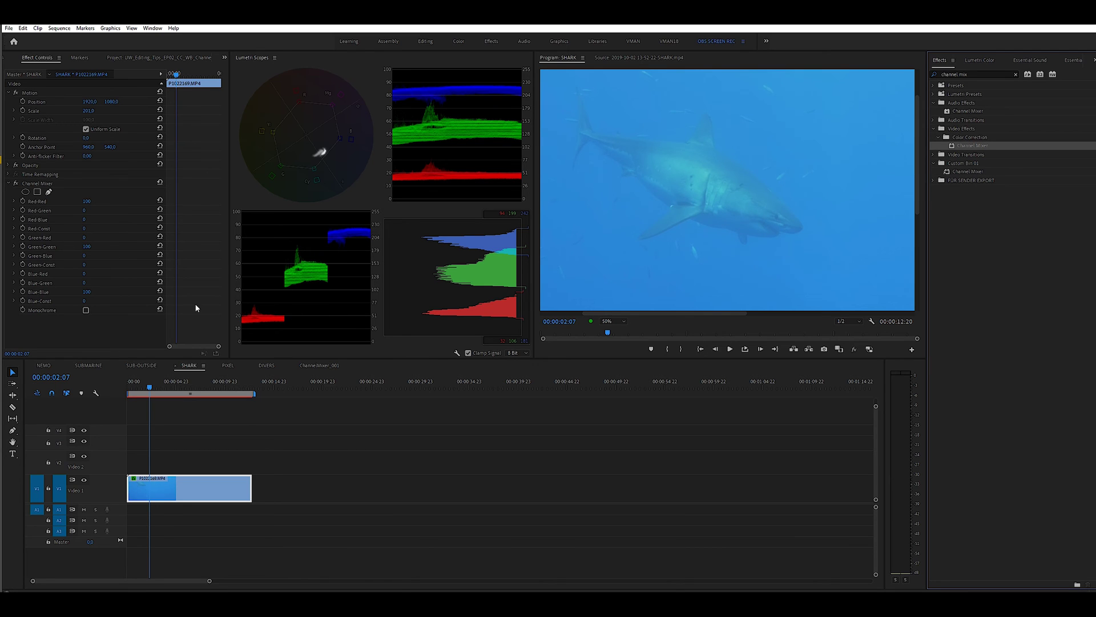
- Set the SHARK clip's Channel Mixer Red-Green to 68 and Green-Blue to 11, and raise Blue-Blue slightly
left_click(84, 211)
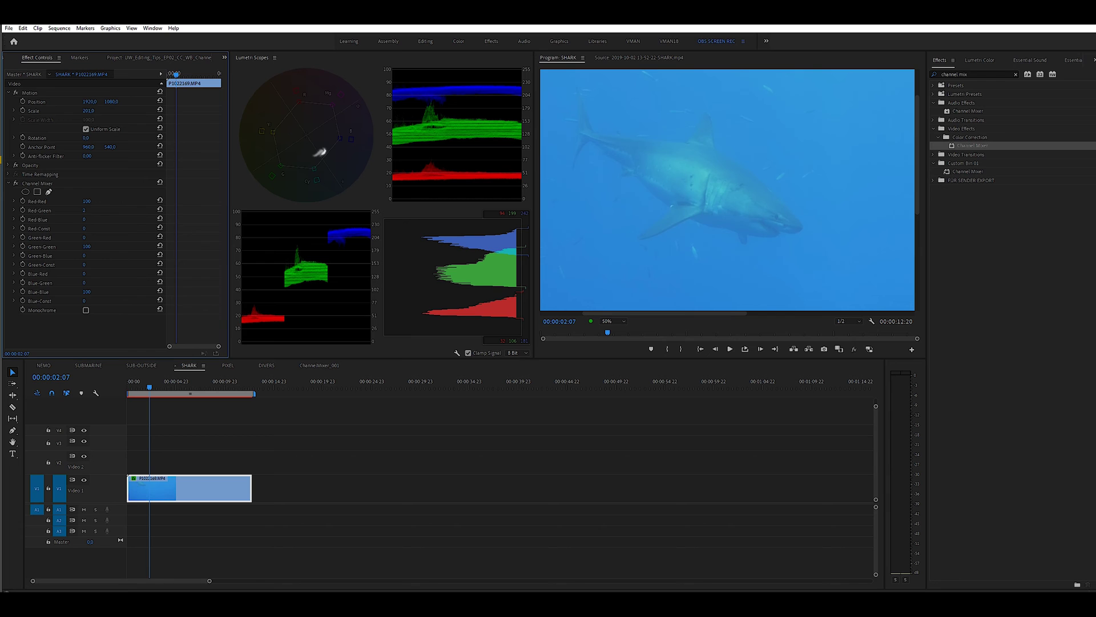
left_click_drag(83, 210, 121, 211)
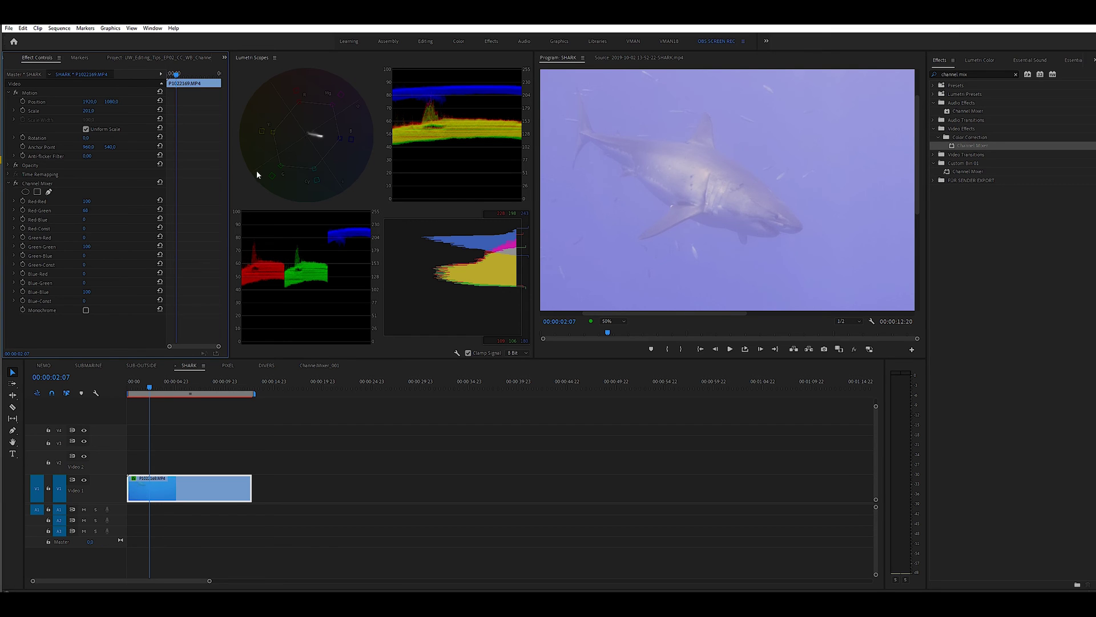
left_click_drag(84, 256, 90, 256)
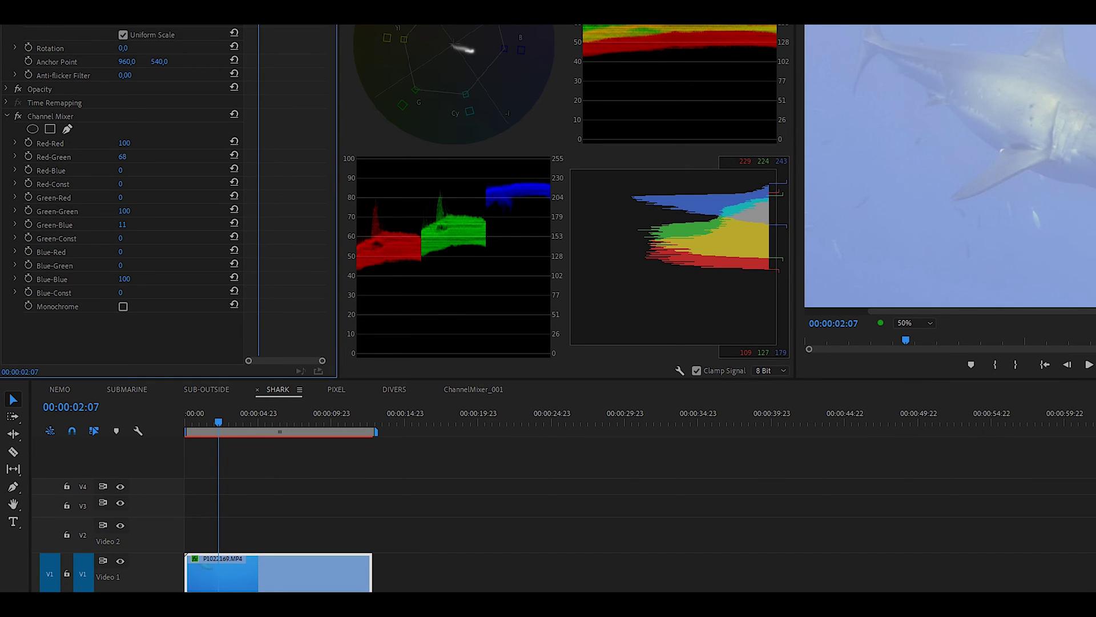
left_click_drag(124, 279, 128, 279)
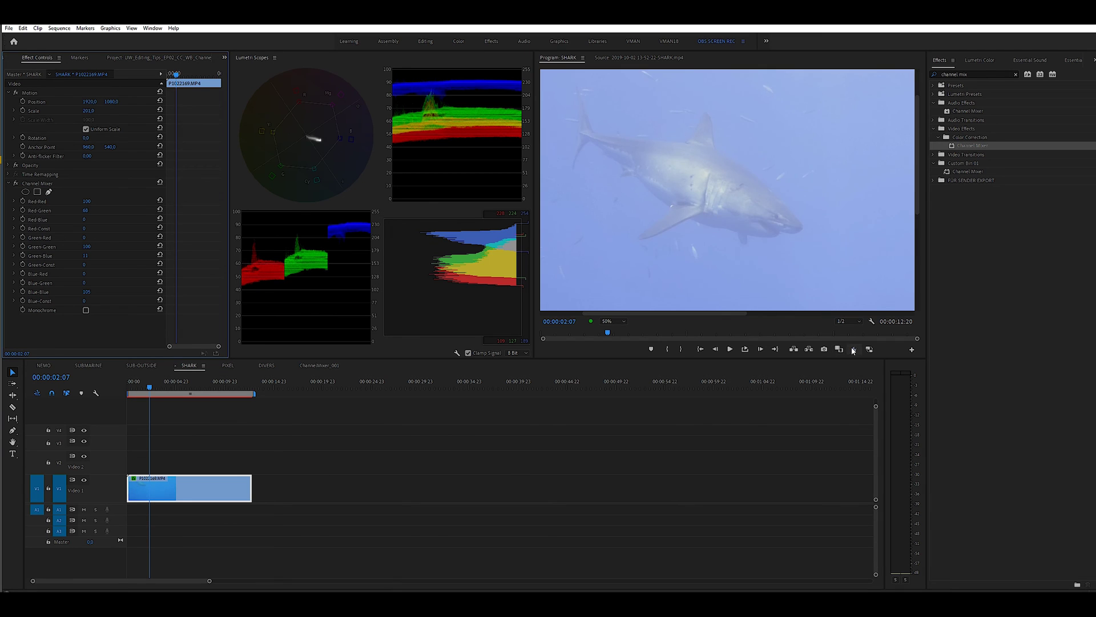
- Mute and restore all effects in the program view to compare the SHARK clip with and without Channel Mixer
left_click(854, 349)
left_click(854, 349)
left_click(853, 349)
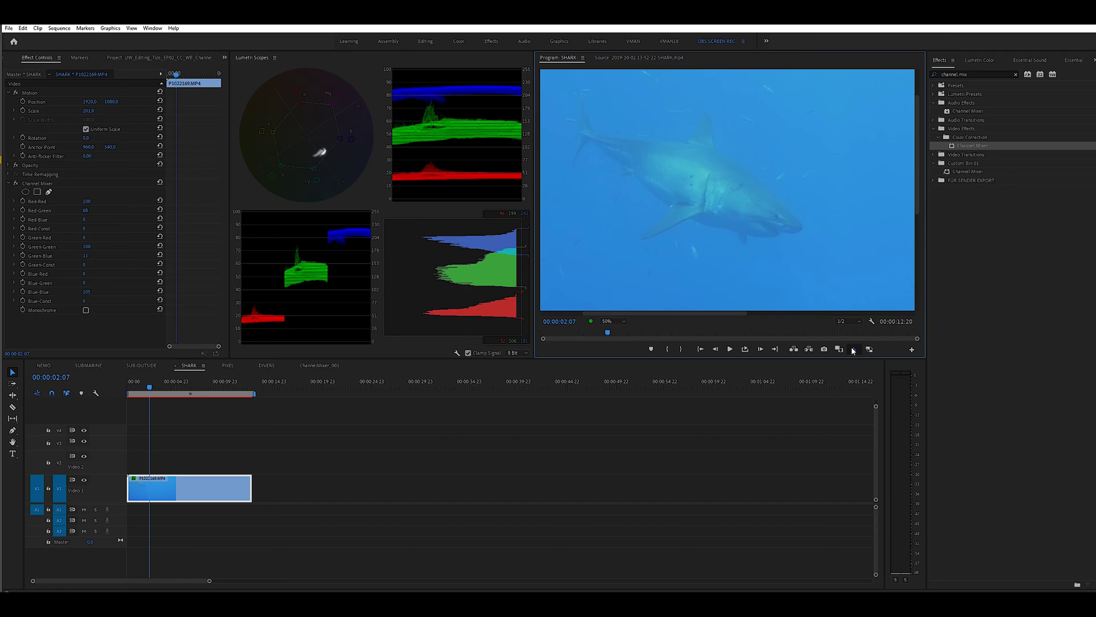
left_click(854, 349)
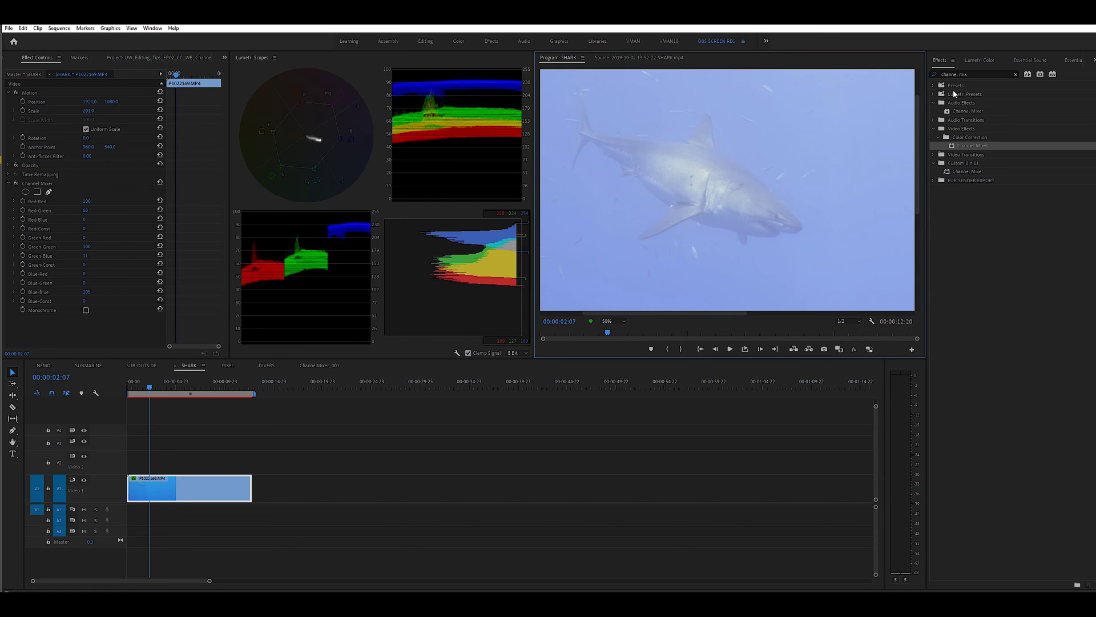
- Sharpen the SHARK clip to about 25.2 in Lumetri Color's Creative adjustments
left_click(980, 61)
left_click(976, 119)
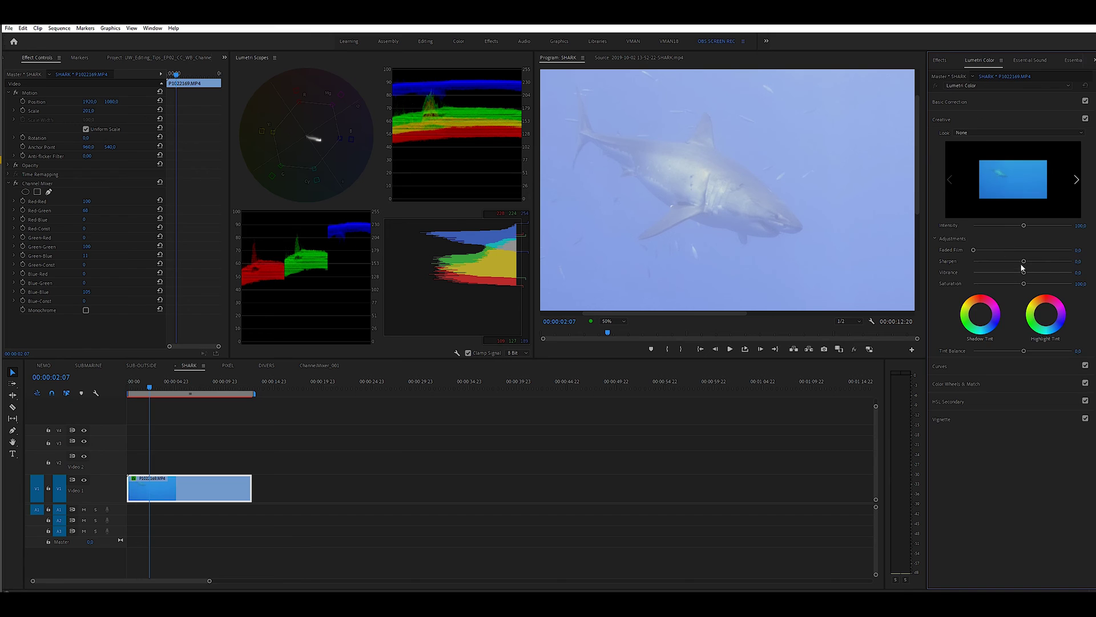
left_click_drag(1026, 260, 1036, 261)
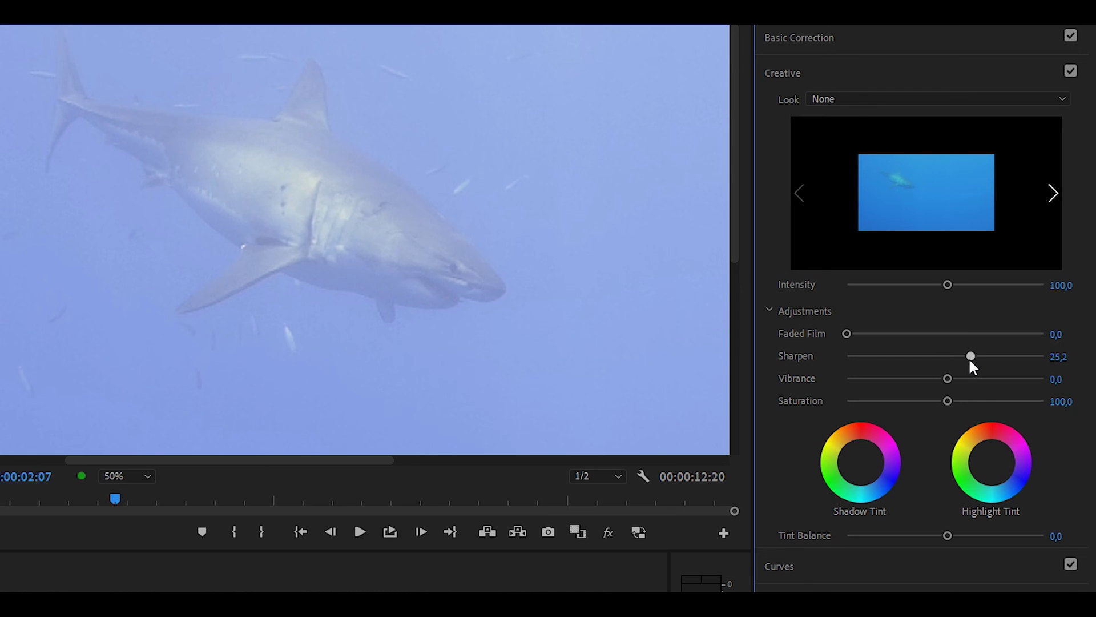
- Move the black point of the SHARK clip's RGB curve well inward and brighten the upper midtones for stronger contrast
left_click(803, 109)
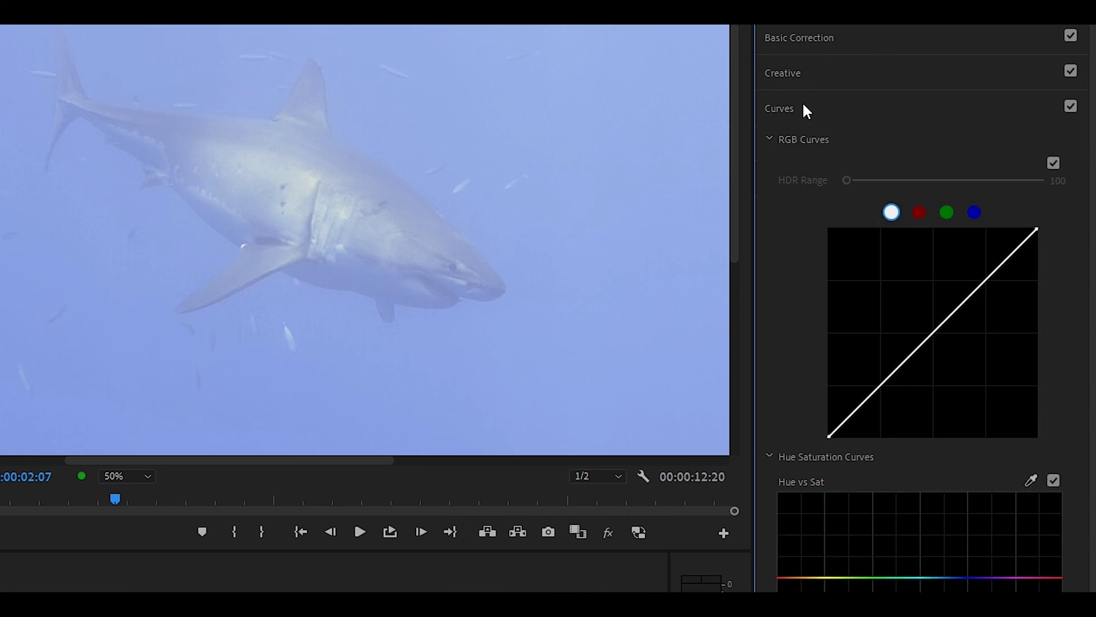
left_click_drag(829, 436, 911, 436)
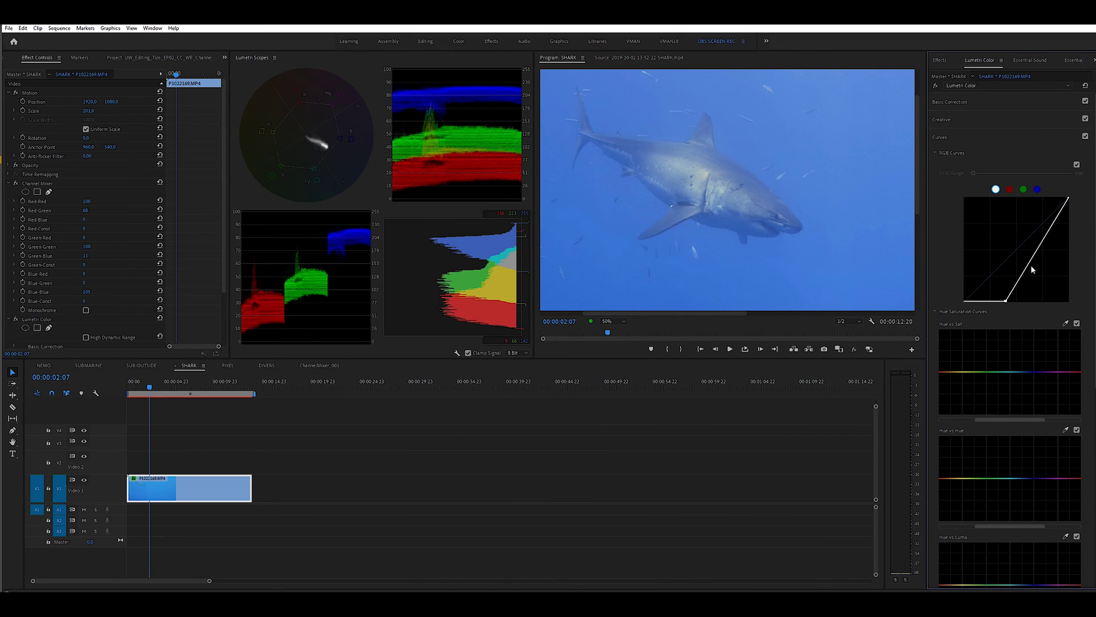
left_click_drag(1031, 264, 1041, 235)
left_click_drag(1028, 262, 1026, 265)
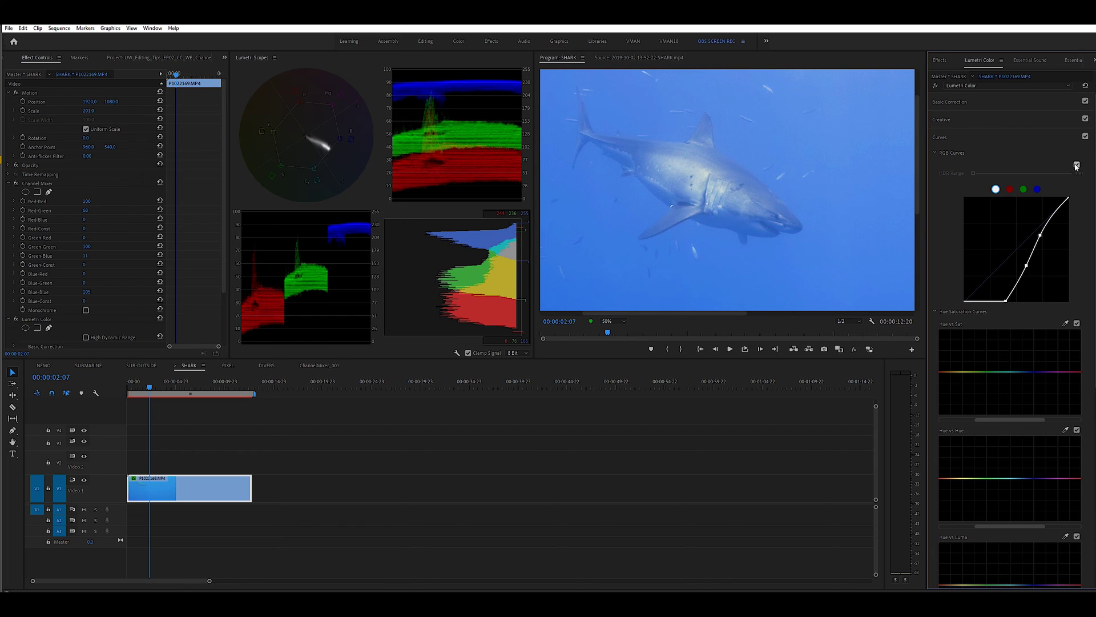
- Disable and re-enable the Lumetri Curves adjustments to compare the SHARK clip with and without them
left_click(1085, 137)
left_click(1086, 137)
left_click(1086, 137)
left_click(1085, 137)
- Warm the SHARK clip's white balance temperature and slightly lower its highlights and shadows in Basic Correction
left_click(953, 101)
left_click_drag(1024, 162, 1036, 166)
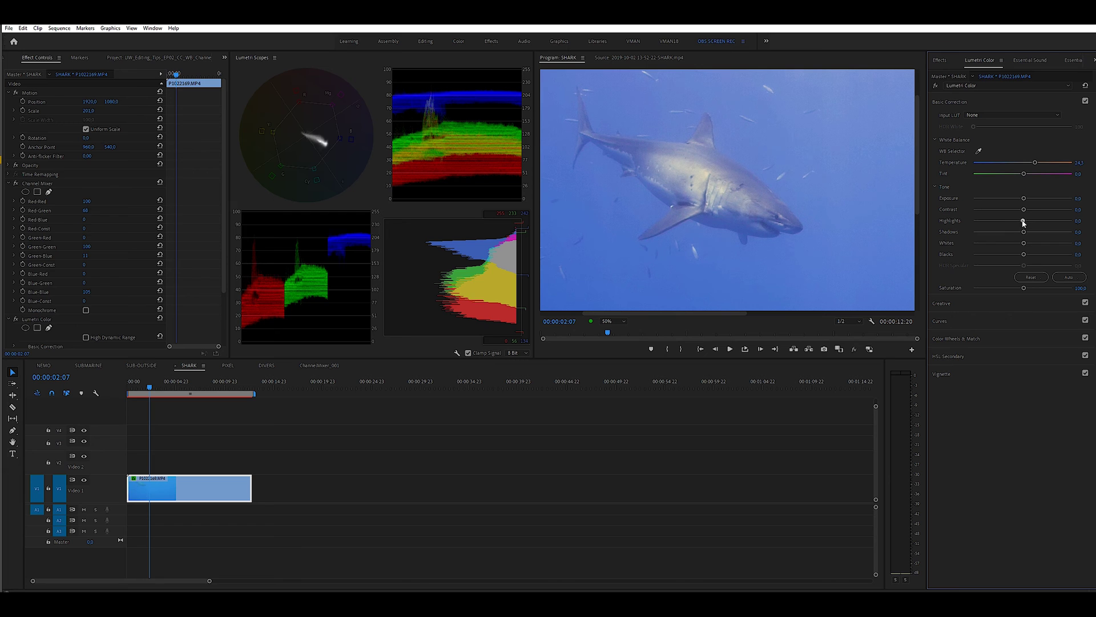
left_click_drag(1024, 221, 1018, 233)
left_click_drag(1035, 164, 1039, 164)
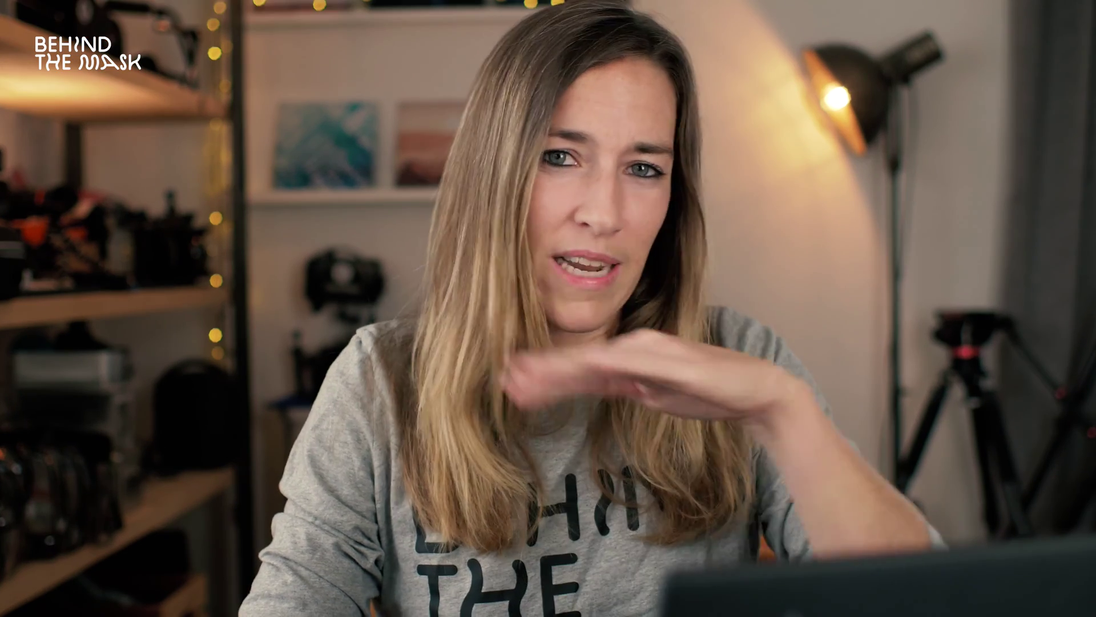
- Fit the full SHARK frame in the program view and repeatedly mute and restore all effects to compare before and after
left_click(612, 322)
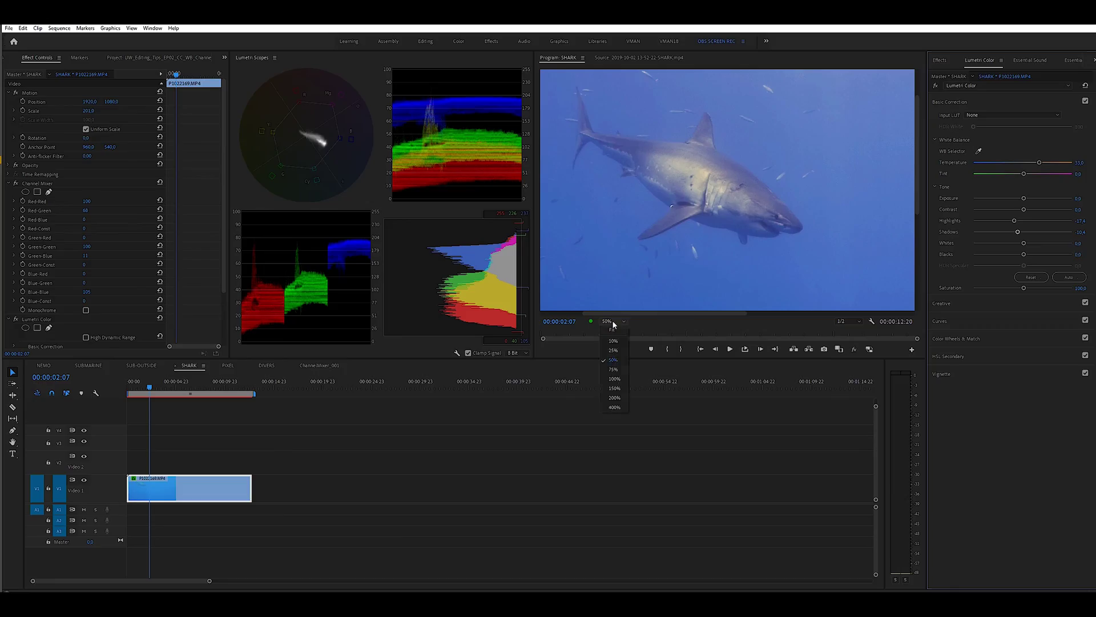
left_click(614, 329)
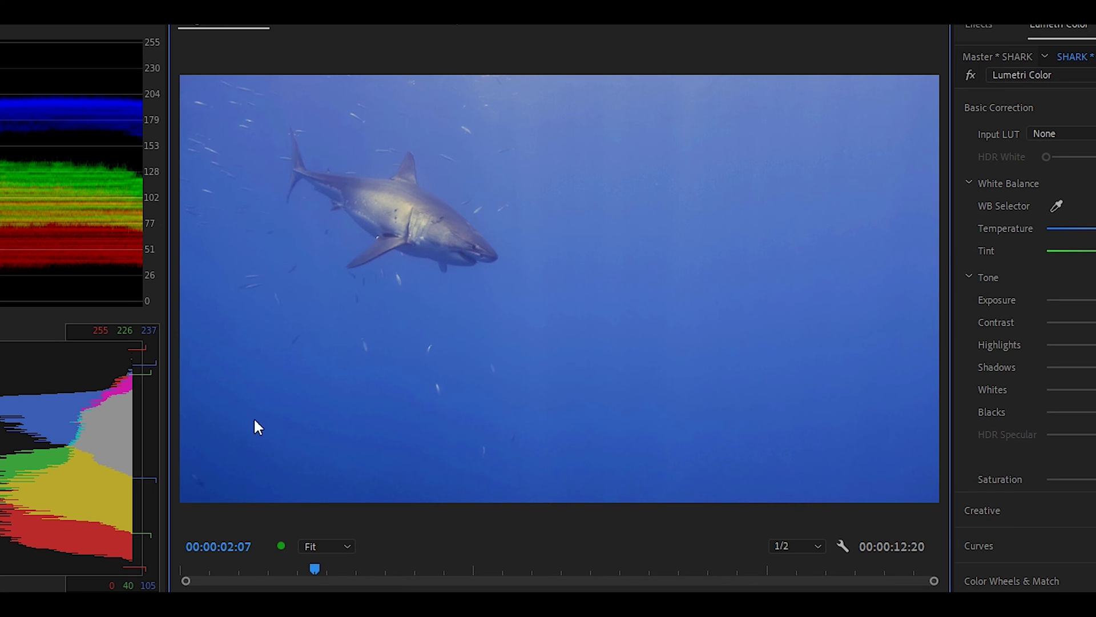
left_click(815, 604)
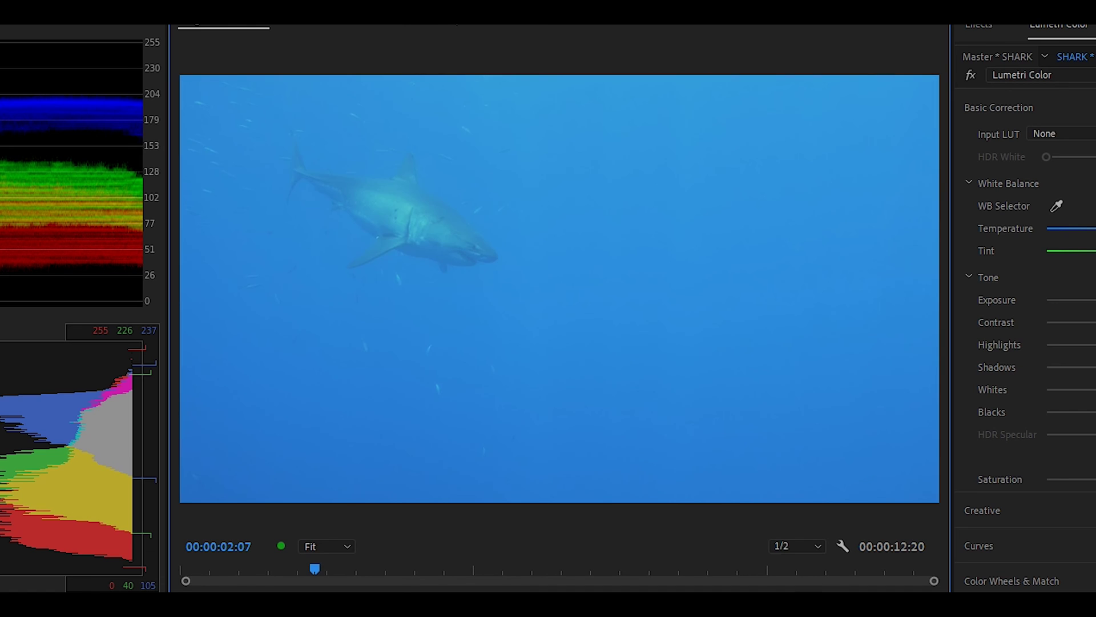
left_click(814, 604)
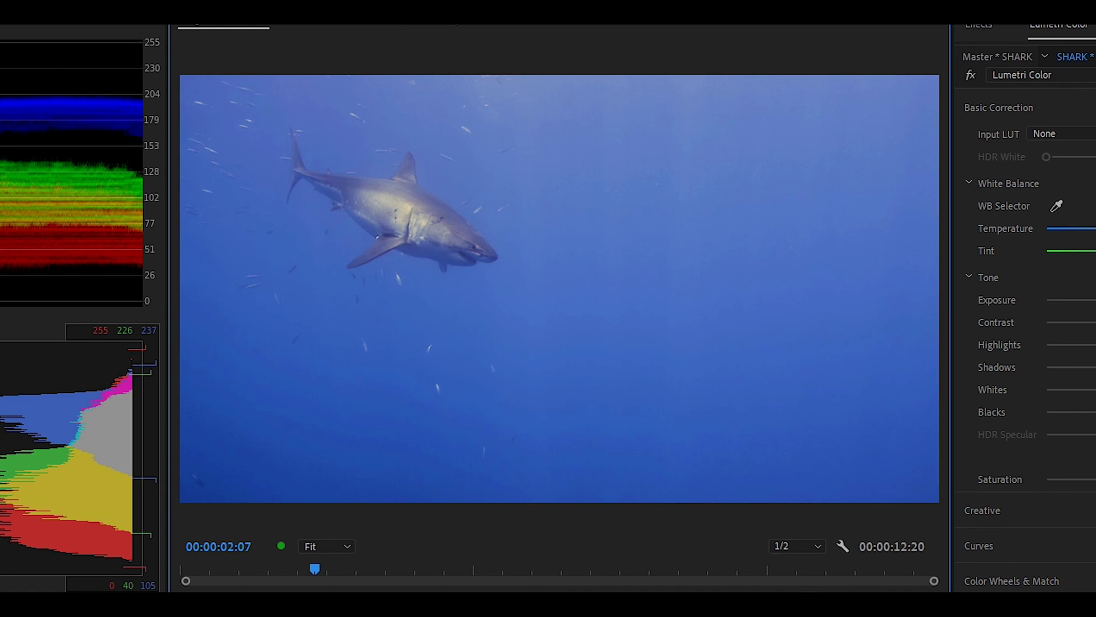
left_click(814, 604)
left_click(814, 604)
left_click(815, 604)
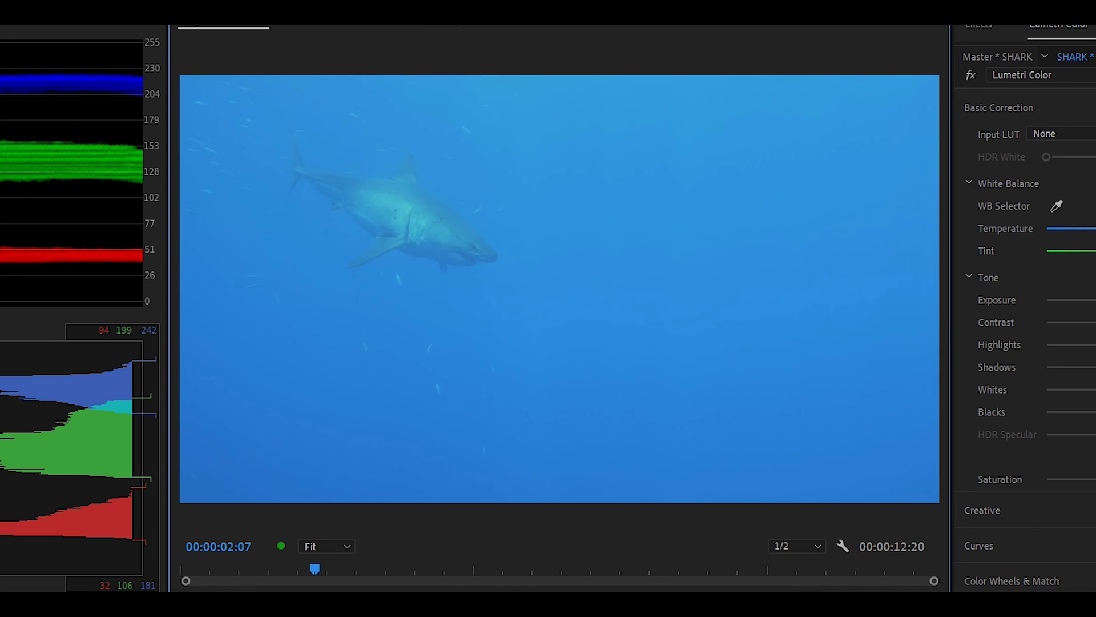
left_click(815, 604)
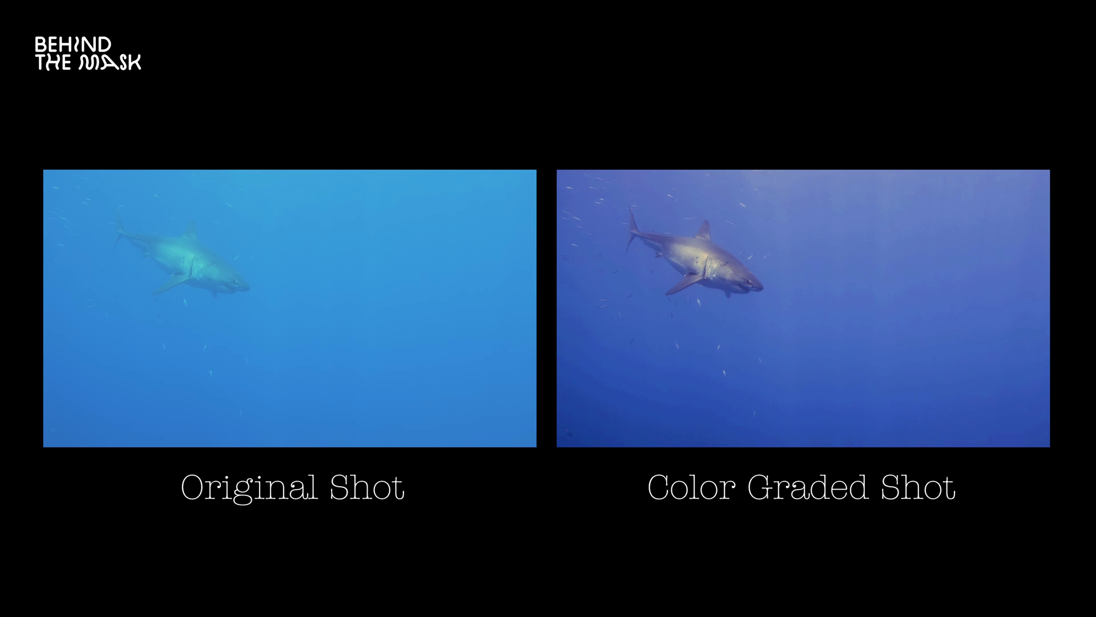